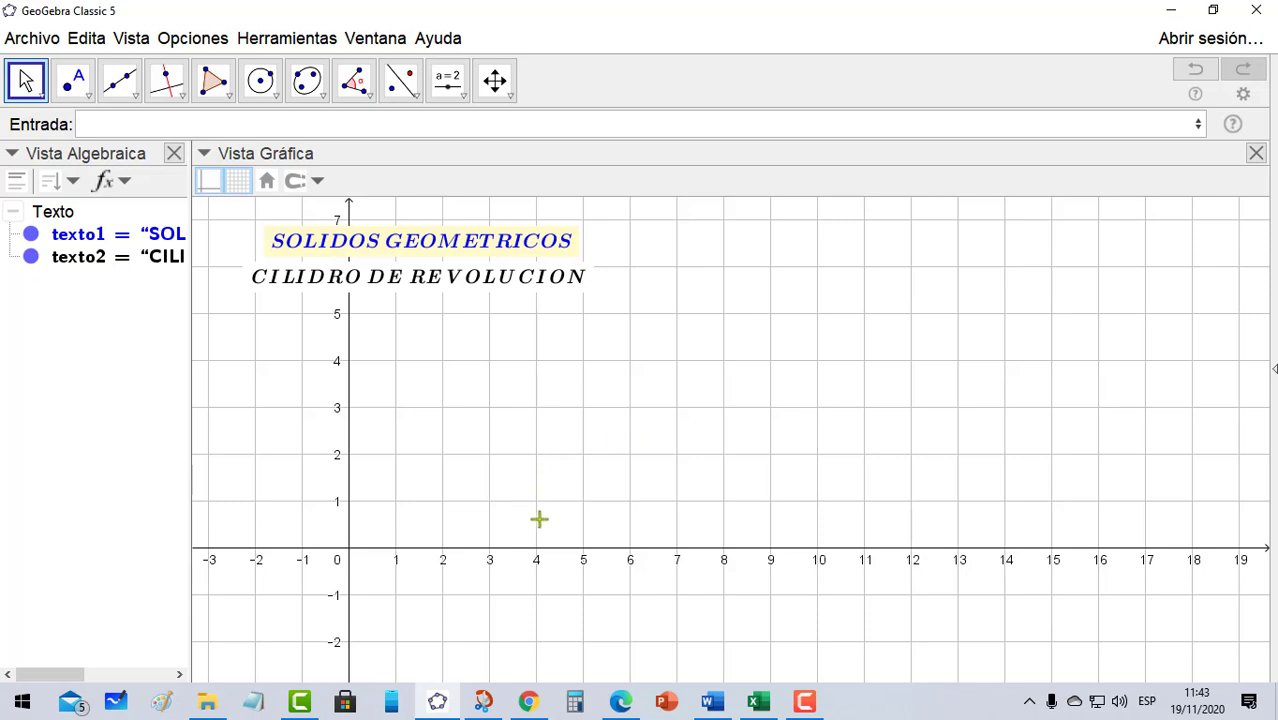
Create a number slider named h ranging from 0 to 8 with increment 0.01 below the title texts
{"action": "left_click", "coordinate": [448, 82]}
{"action": "left_click", "coordinate": [270, 361]}
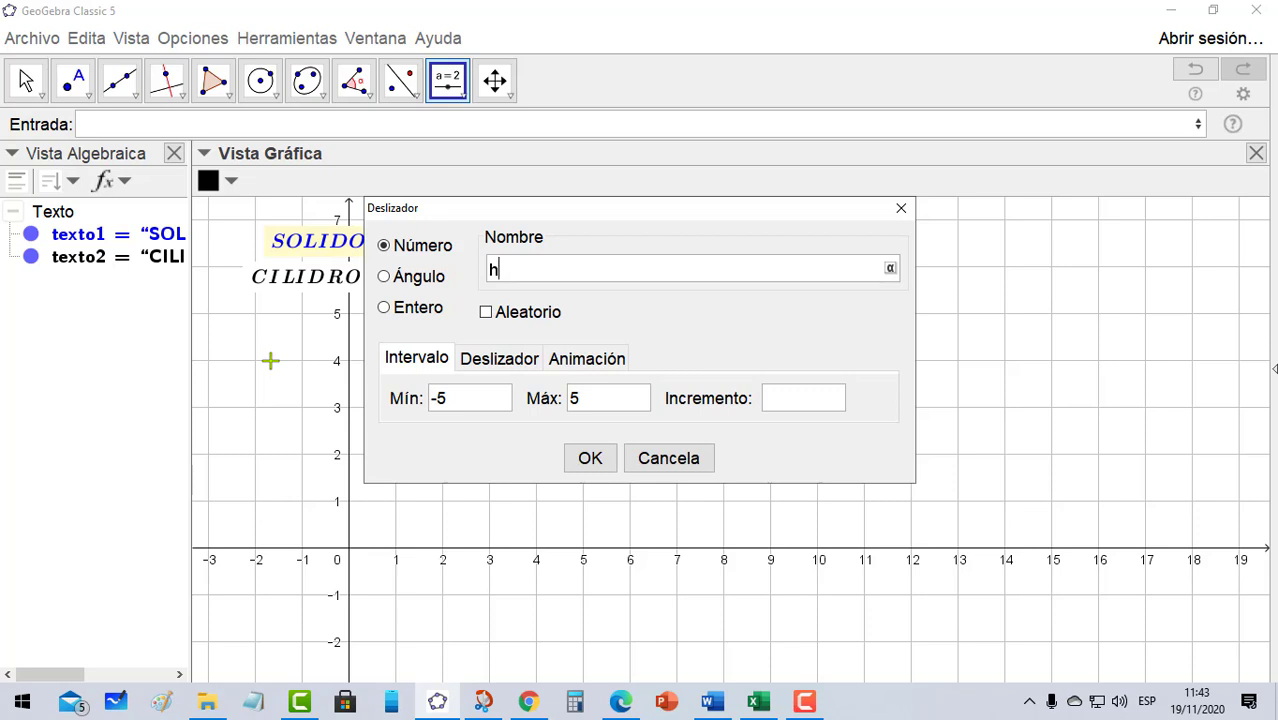
{"action": "type", "text": "h"}
{"action": "left_click_drag", "start_coordinate": [462, 396], "coordinate": [414, 405]}
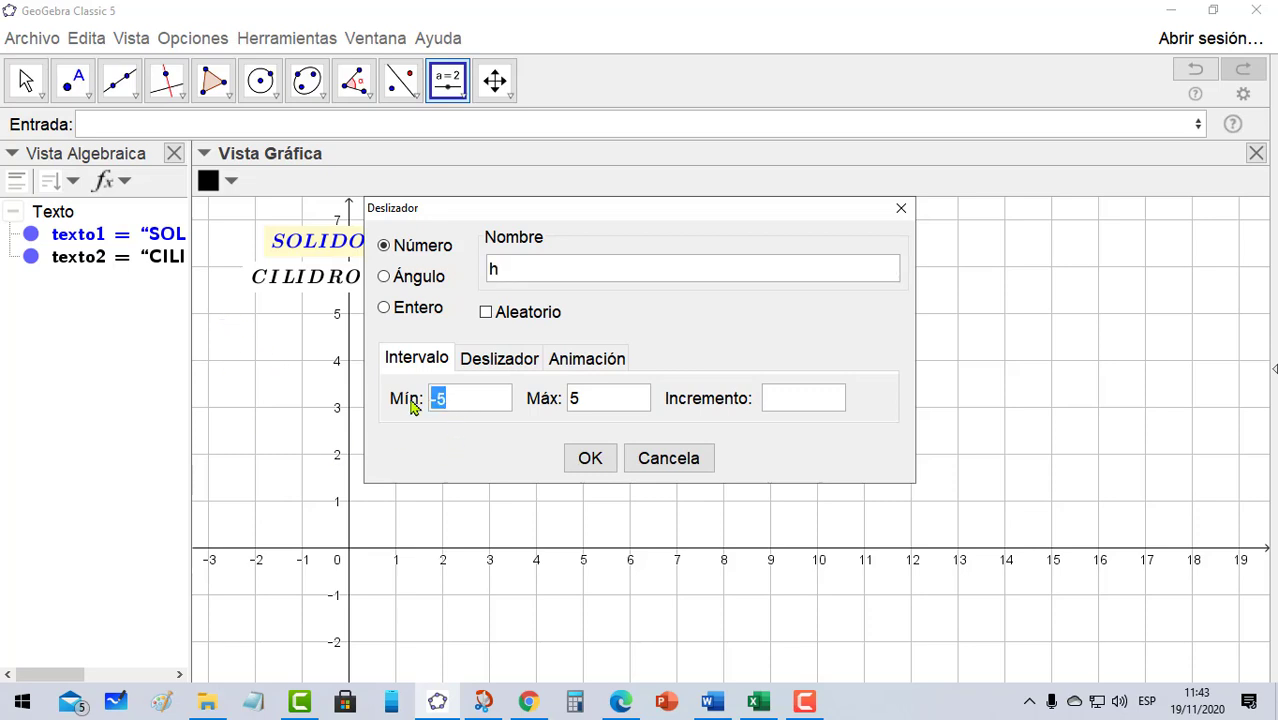
{"action": "type", "text": "0"}
{"action": "key", "text": "Tab"}
{"action": "type", "text": "7"}
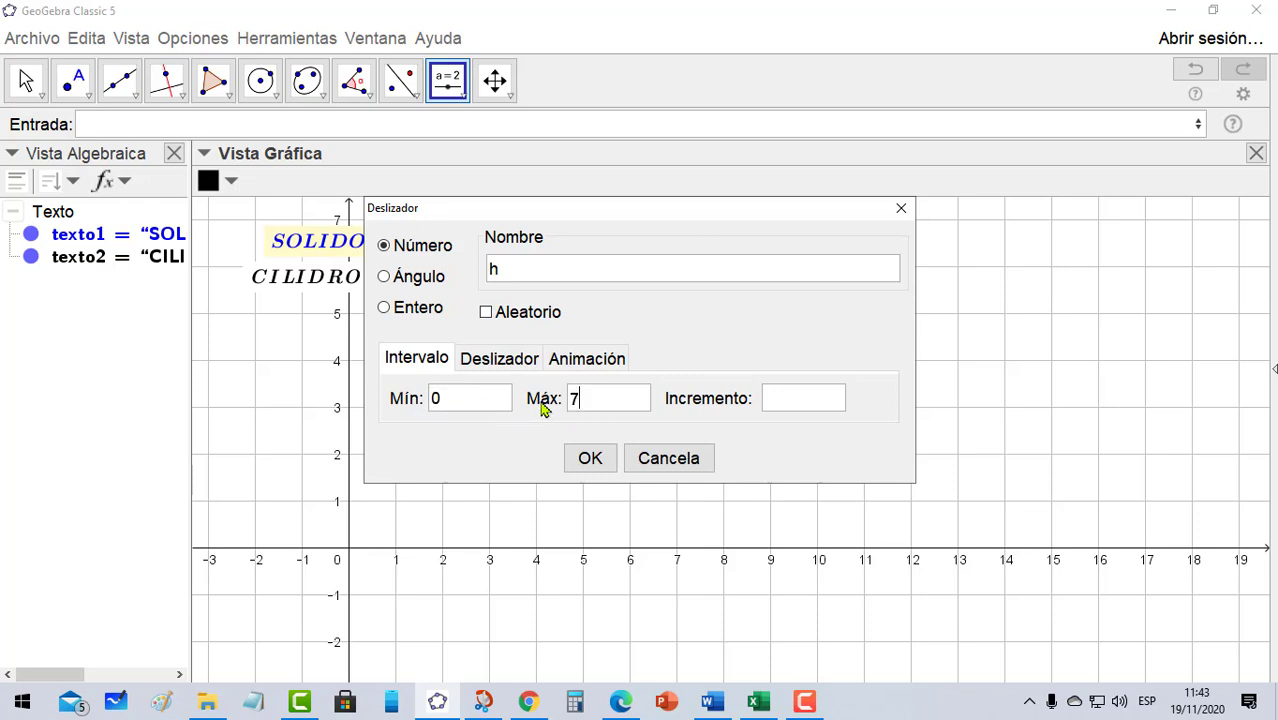
{"action": "key", "text": "BackSpace"}
{"action": "left_click", "coordinate": [779, 414]}
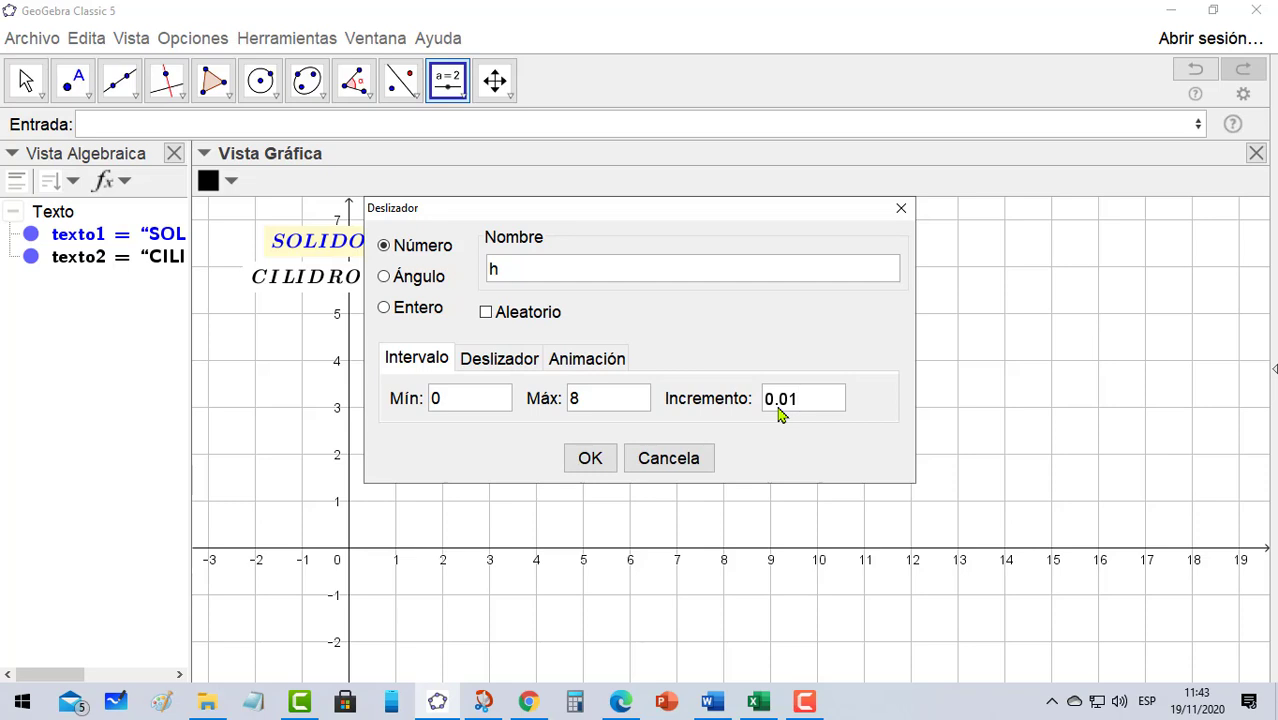
{"action": "left_click", "coordinate": [600, 468]}
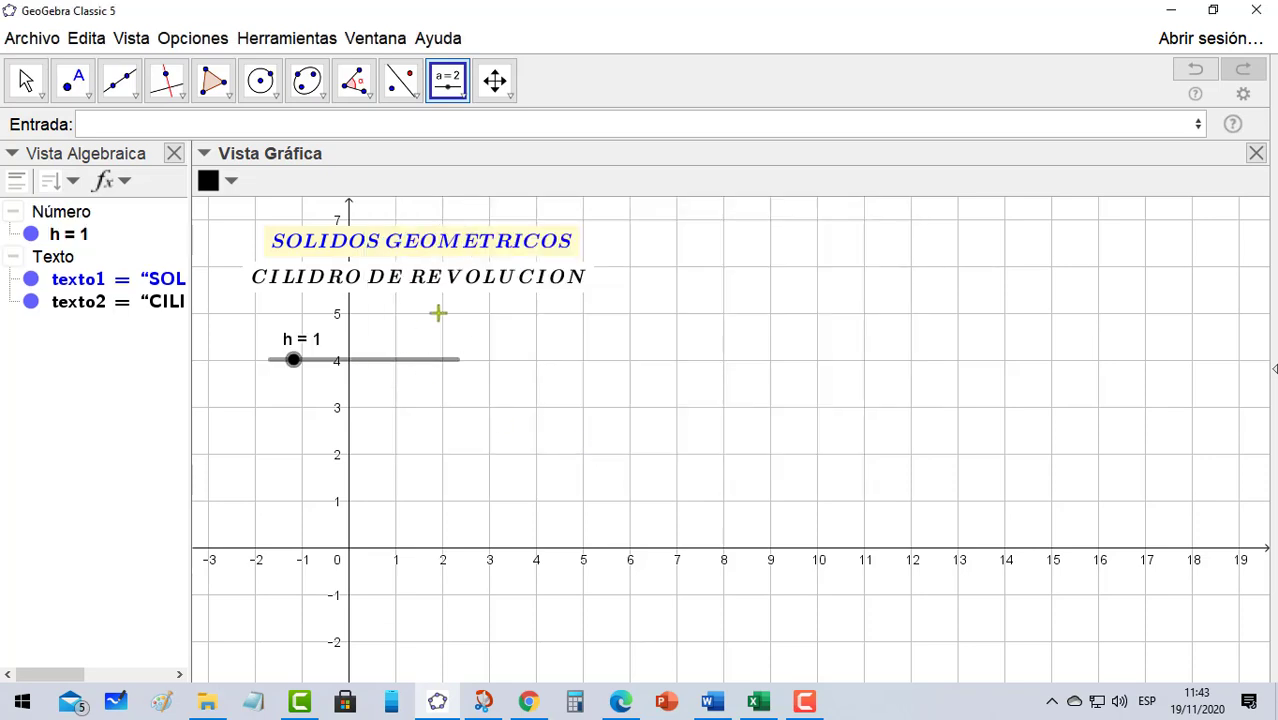
Create a number slider named r below the h slider, ranging from 0 to 8 with increment 0.01
{"action": "left_click", "coordinate": [305, 423]}
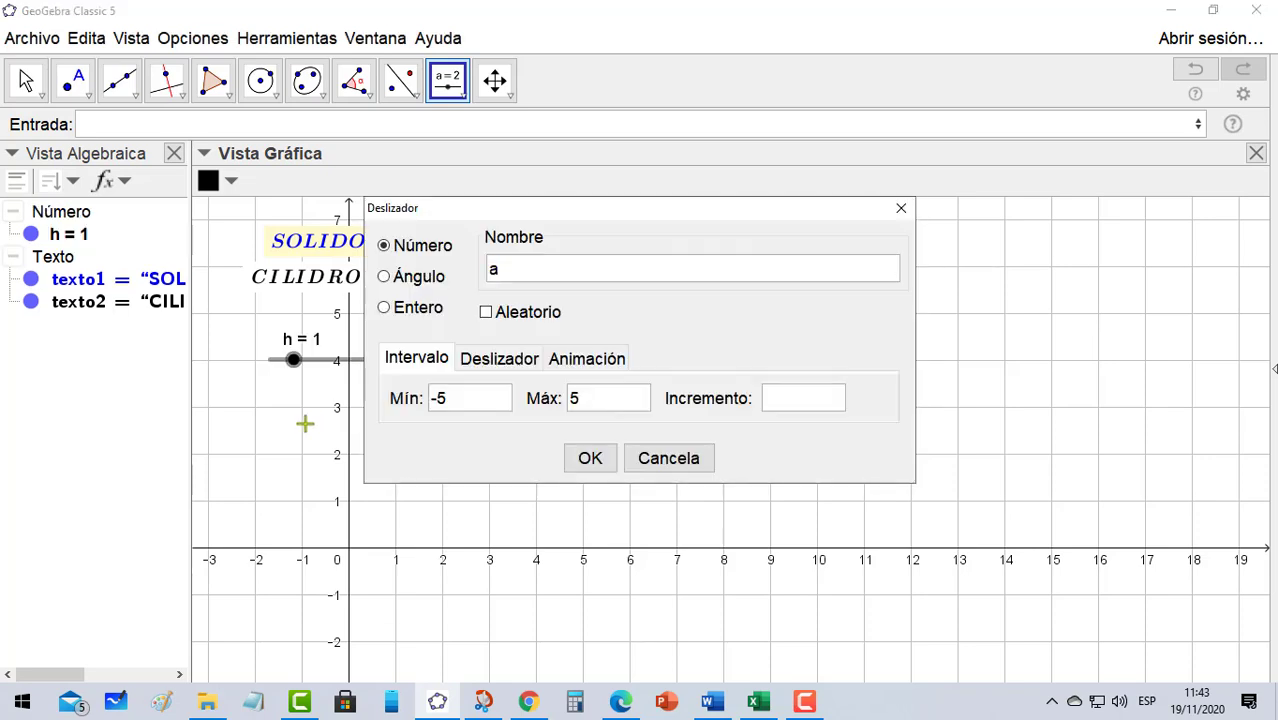
{"action": "type", "text": "r"}
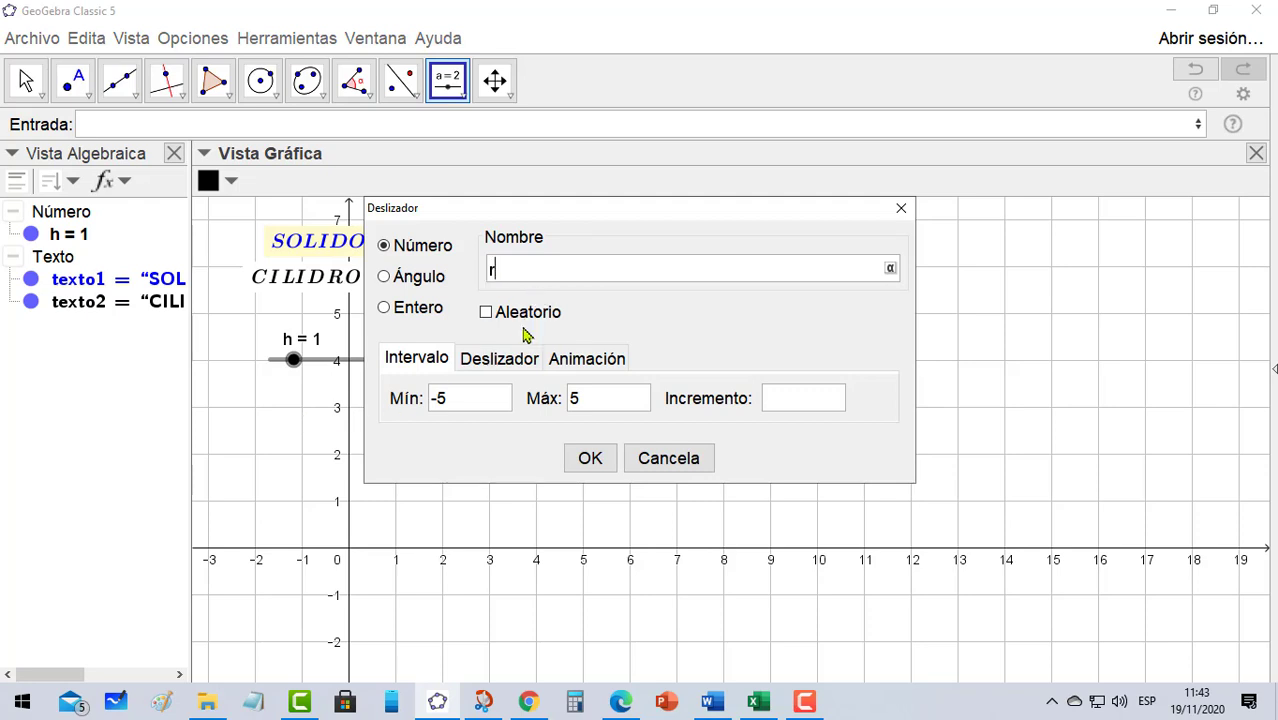
{"action": "left_click_drag", "start_coordinate": [479, 399], "coordinate": [372, 400]}
{"action": "type", "text": "0"}
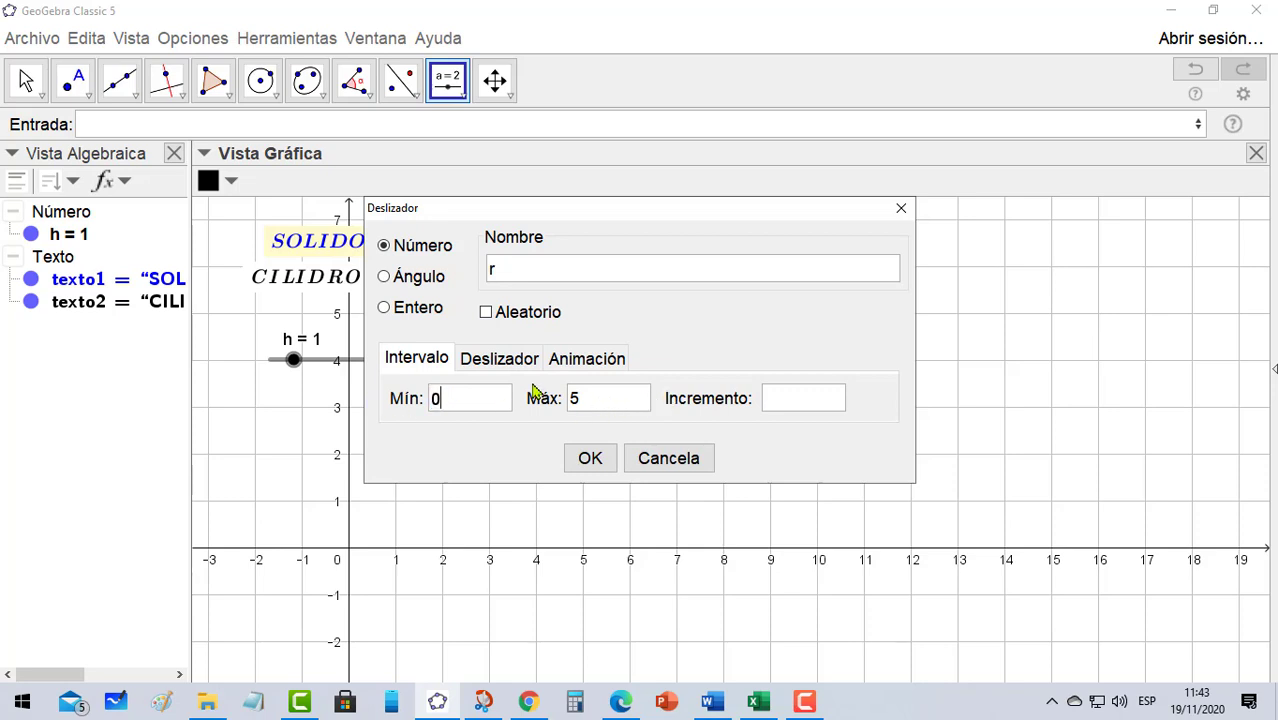
{"action": "left_click_drag", "start_coordinate": [628, 408], "coordinate": [569, 404]}
{"action": "type", "text": "8"}
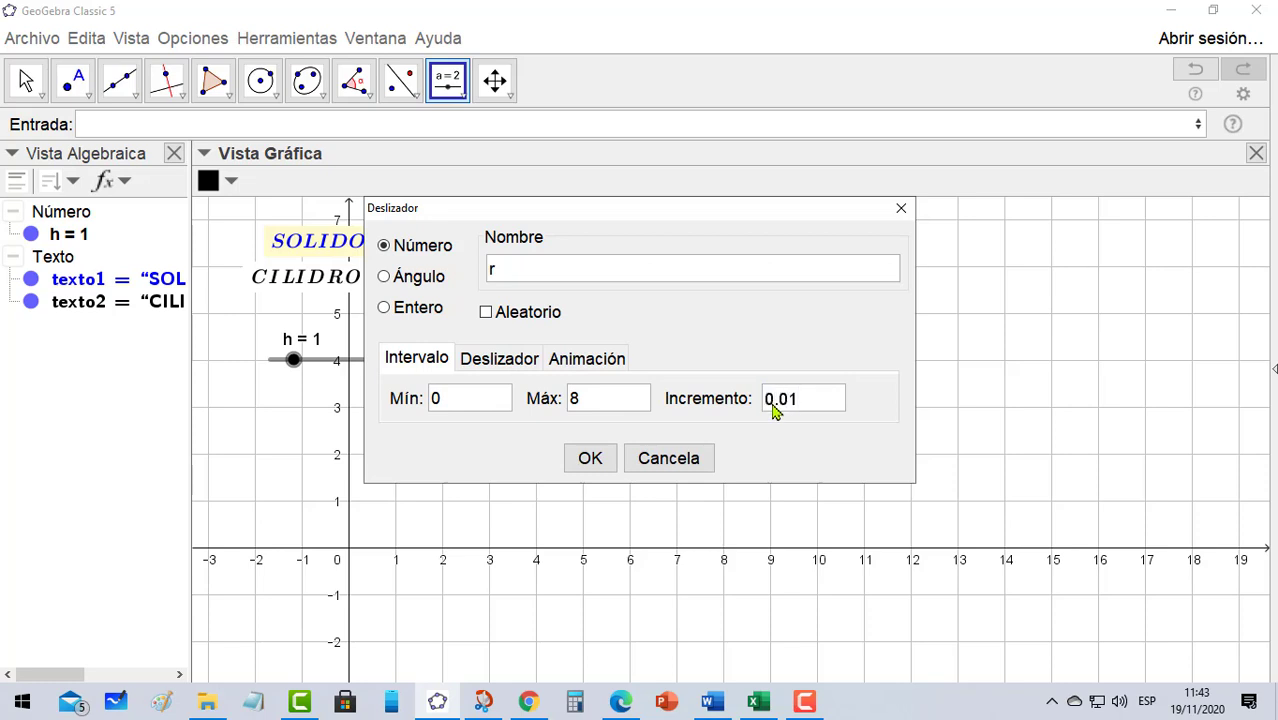
{"action": "left_click", "coordinate": [598, 462]}
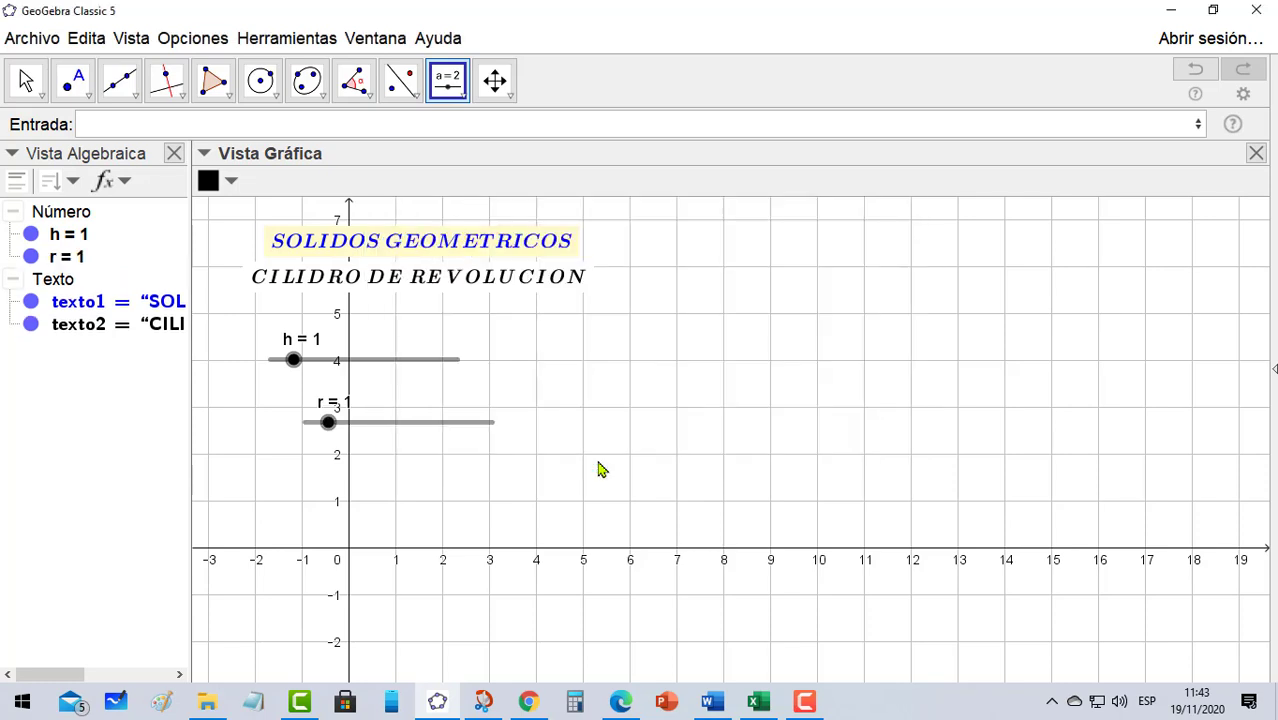
Create an angle slider named α ranging from 0° to 360°
{"action": "left_click", "coordinate": [598, 461]}
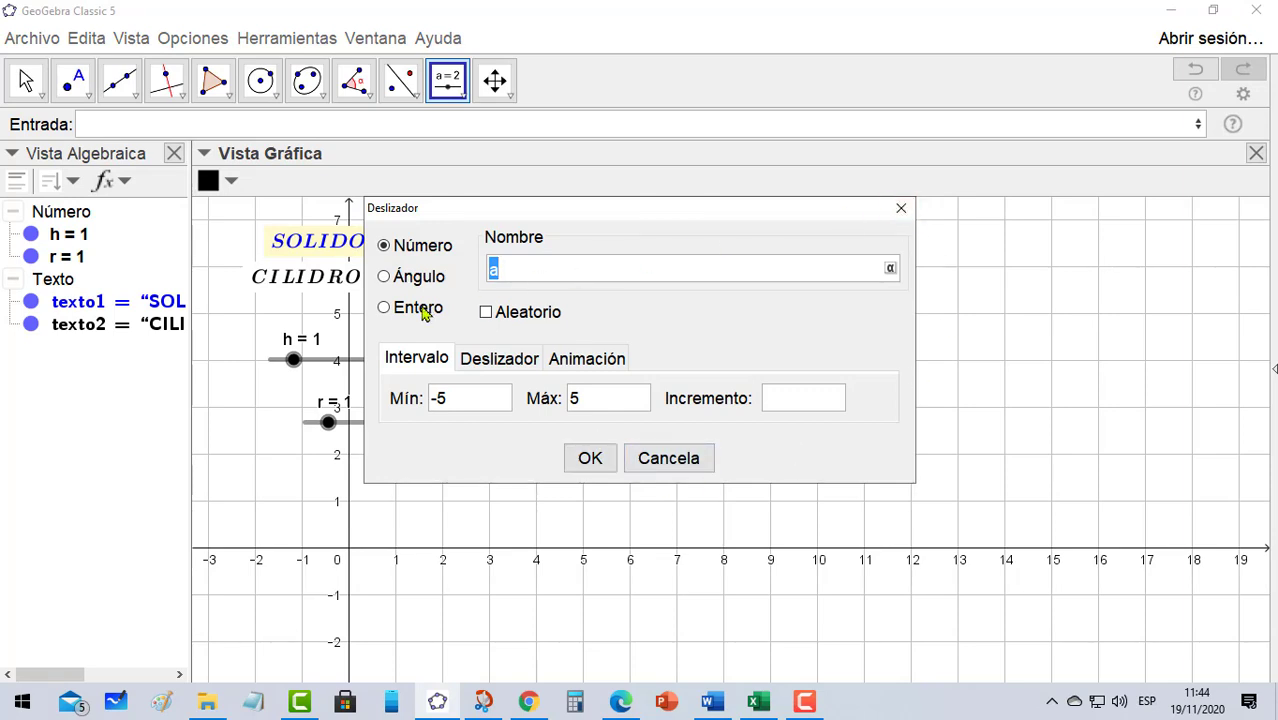
{"action": "left_click", "coordinate": [384, 278]}
{"action": "left_click", "coordinate": [509, 270]}
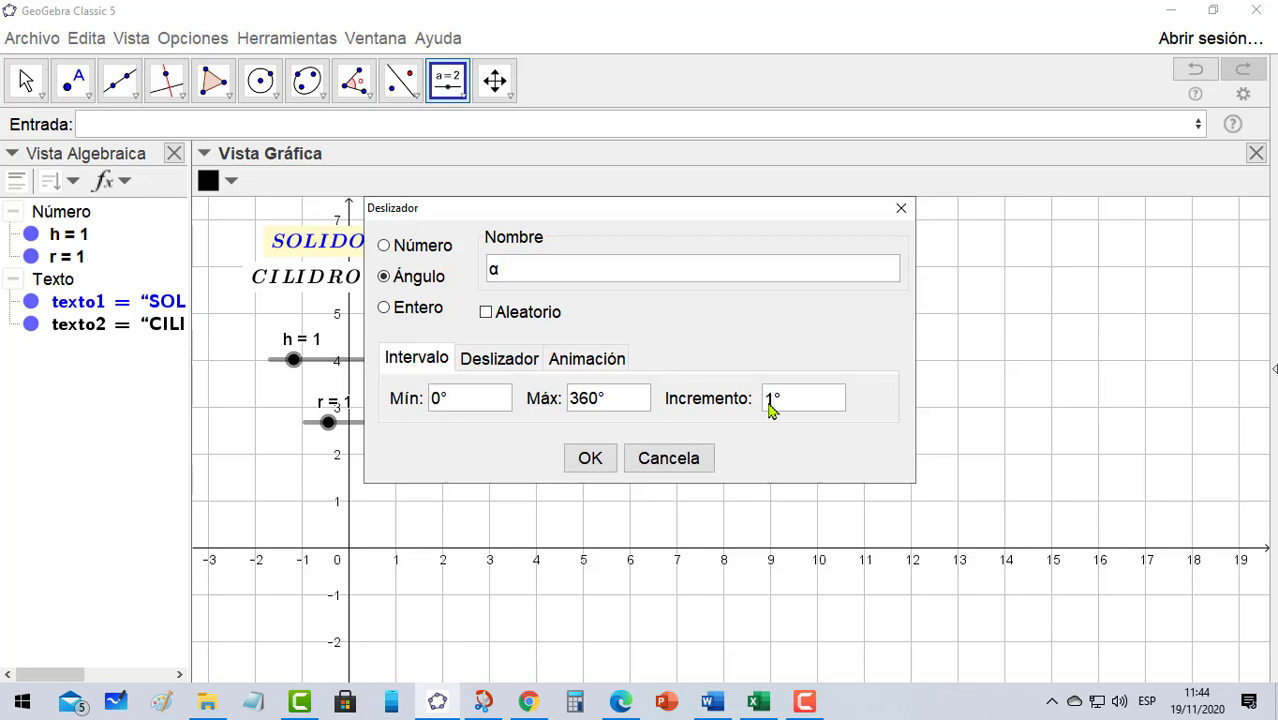
{"action": "type", "text": "0.0"}
{"action": "key", "text": "BackSpace"}
{"action": "key", "text": "BackSpace"}
{"action": "type", "text": "0"}
{"action": "left_click", "coordinate": [601, 466]}
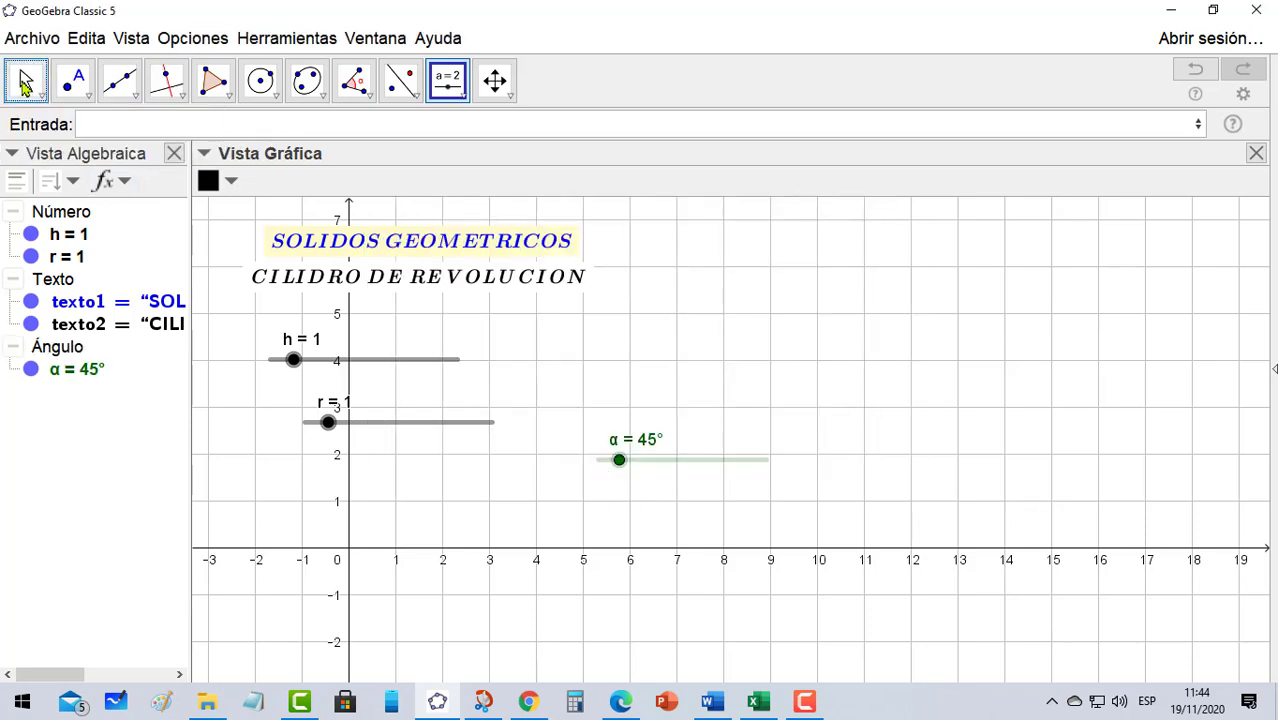
Set h to 1.24 and stack the h, r and α sliders in that order below the title texts
{"action": "left_click", "coordinate": [24, 85]}
{"action": "mouse_move", "coordinate": [293, 359]}
{"action": "left_mouse_down"}
{"action": "mouse_move", "coordinate": [290, 342]}
{"action": "mouse_move", "coordinate": [308, 345]}
{"action": "left_mouse_up"}
{"action": "left_click_drag", "start_coordinate": [385, 362], "coordinate": [339, 330]}
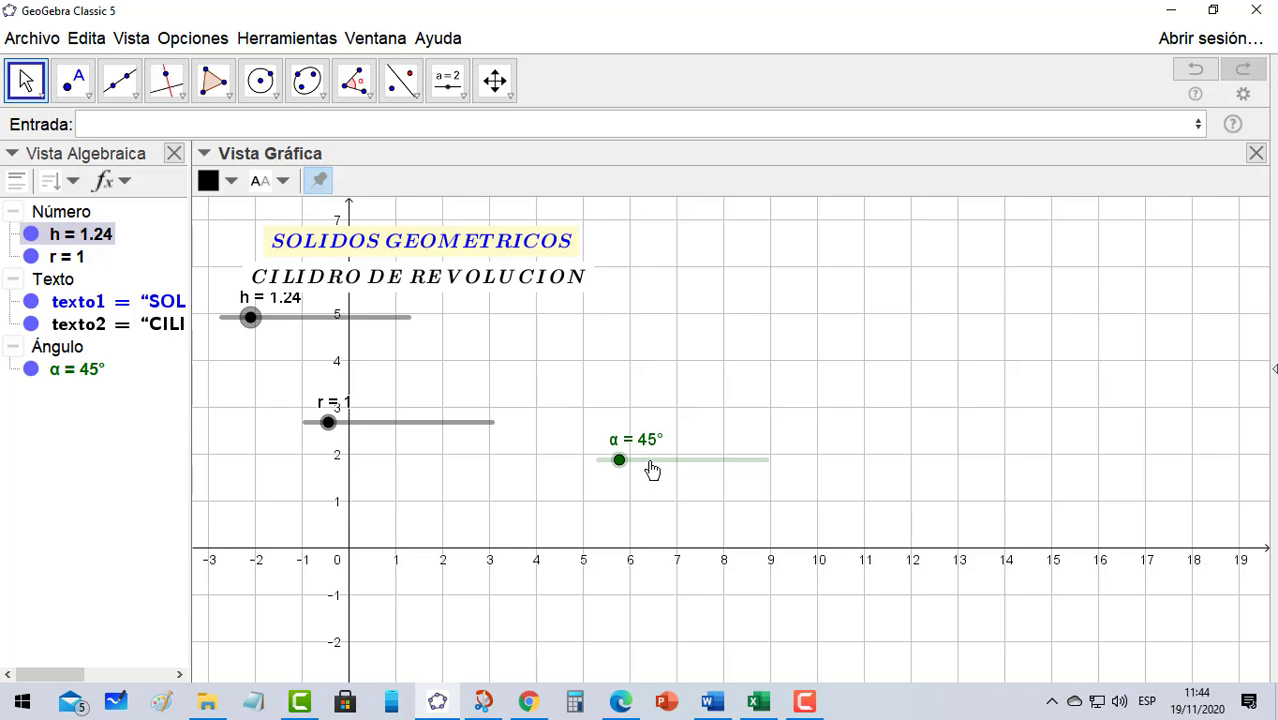
{"action": "left_click_drag", "start_coordinate": [651, 470], "coordinate": [261, 416]}
{"action": "left_click_drag", "start_coordinate": [357, 422], "coordinate": [262, 361]}
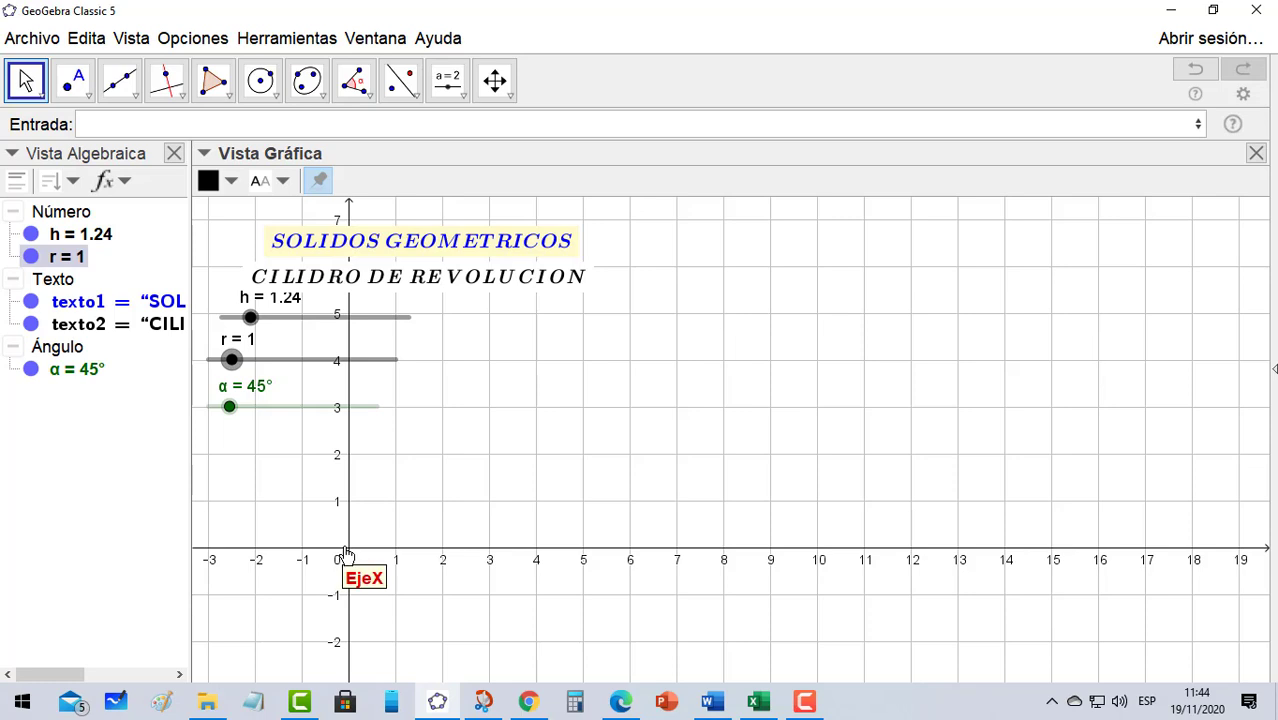
Draw a circle of radius r centred on a new point at the origin, and set r to 3
{"action": "left_click", "coordinate": [76, 82]}
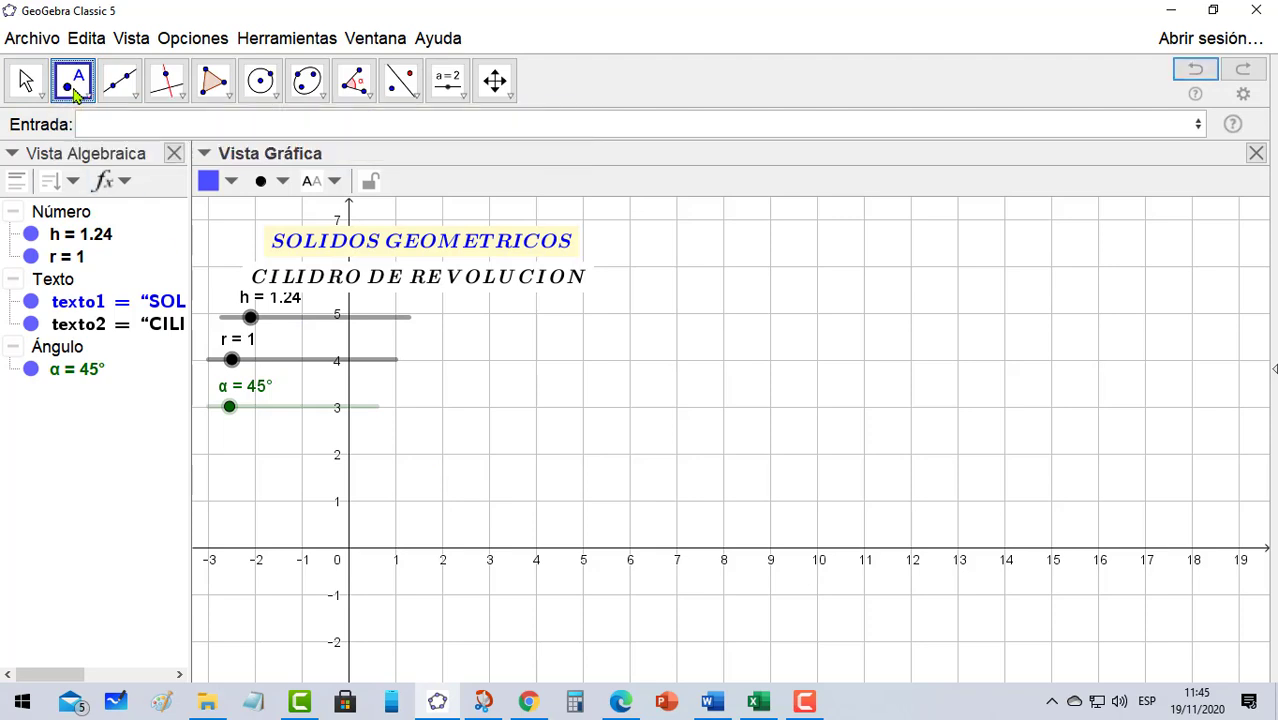
{"action": "left_click", "coordinate": [349, 549]}
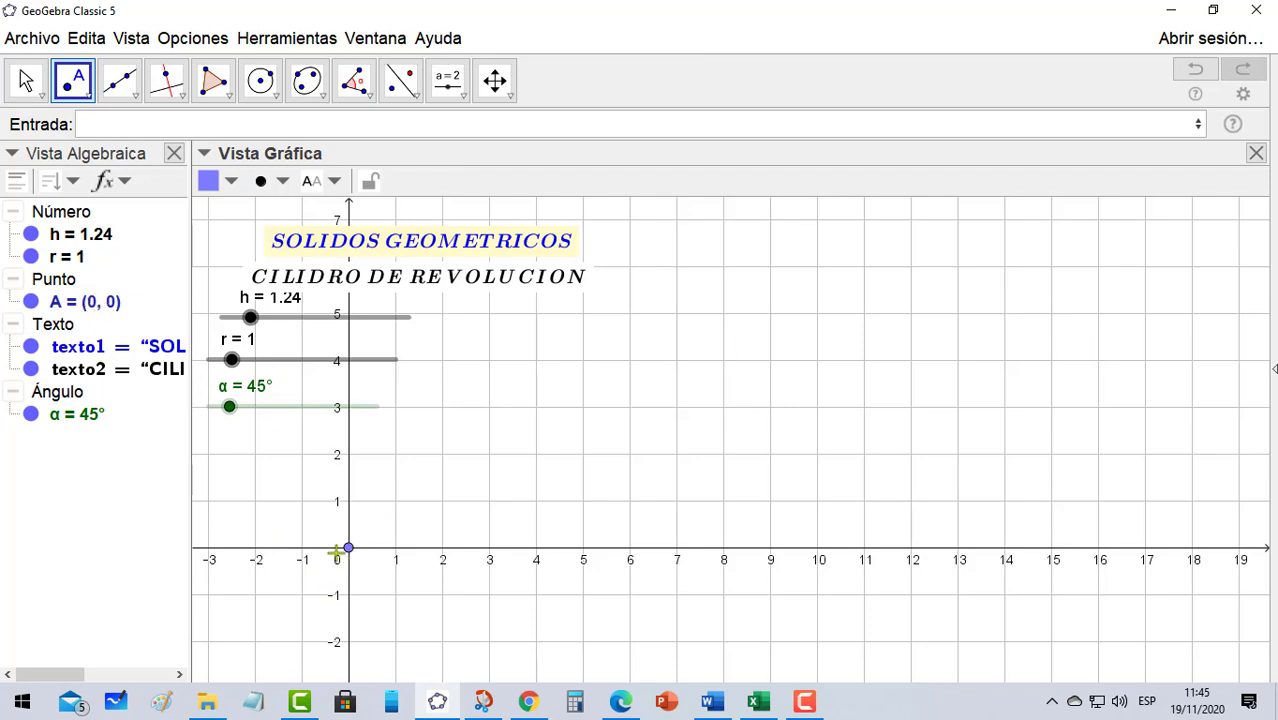
{"action": "left_click", "coordinate": [265, 88]}
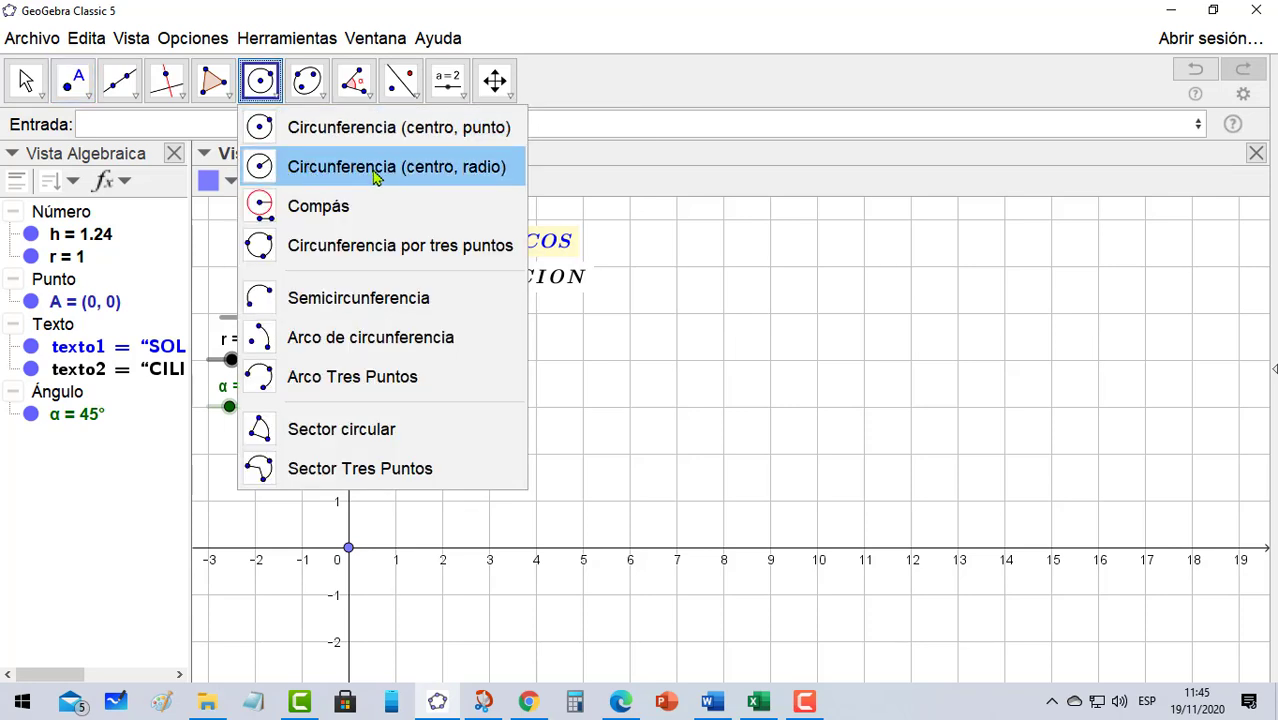
{"action": "left_click", "coordinate": [461, 174]}
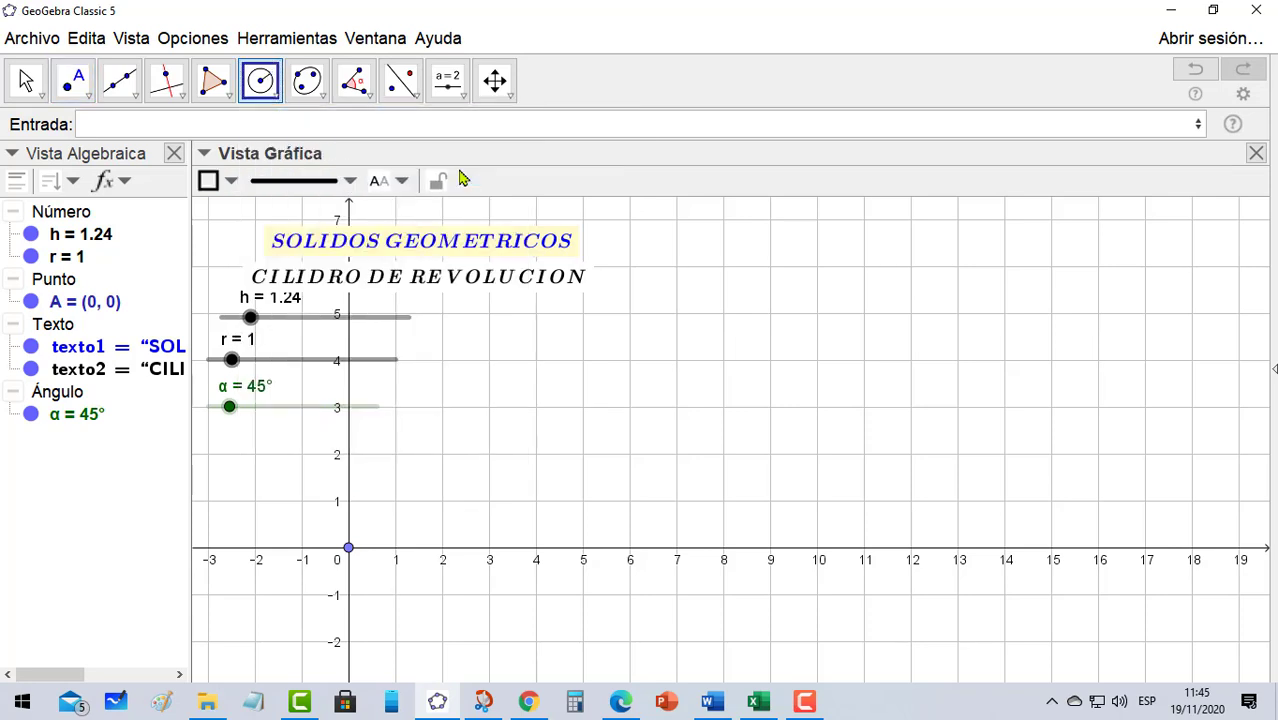
{"action": "left_click", "coordinate": [349, 549]}
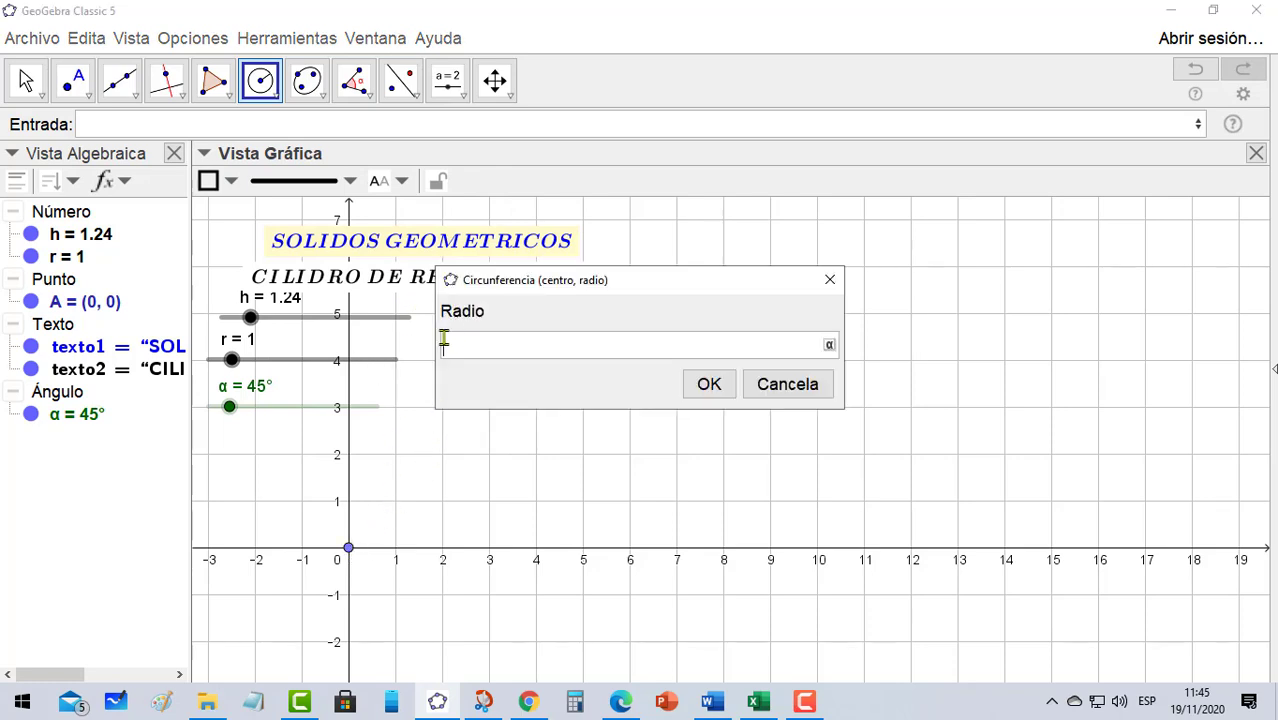
{"action": "type", "text": "r"}
{"action": "left_click", "coordinate": [707, 386]}
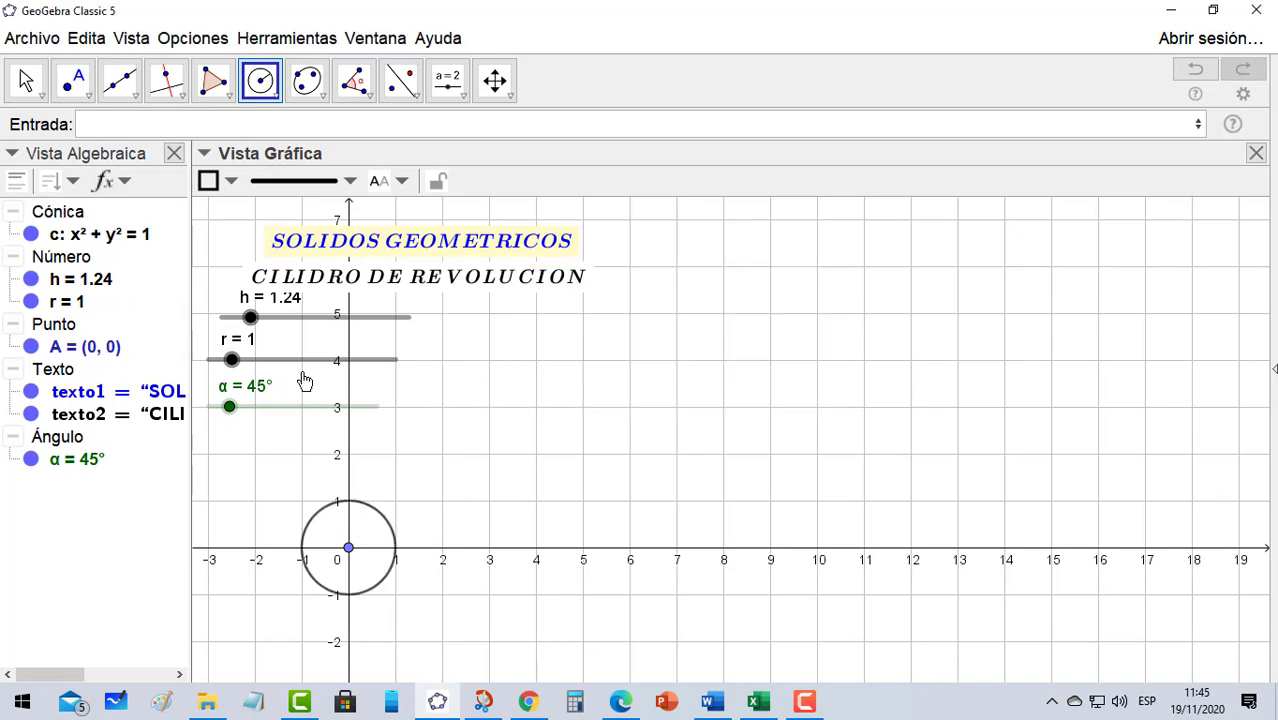
{"action": "left_click", "coordinate": [25, 78]}
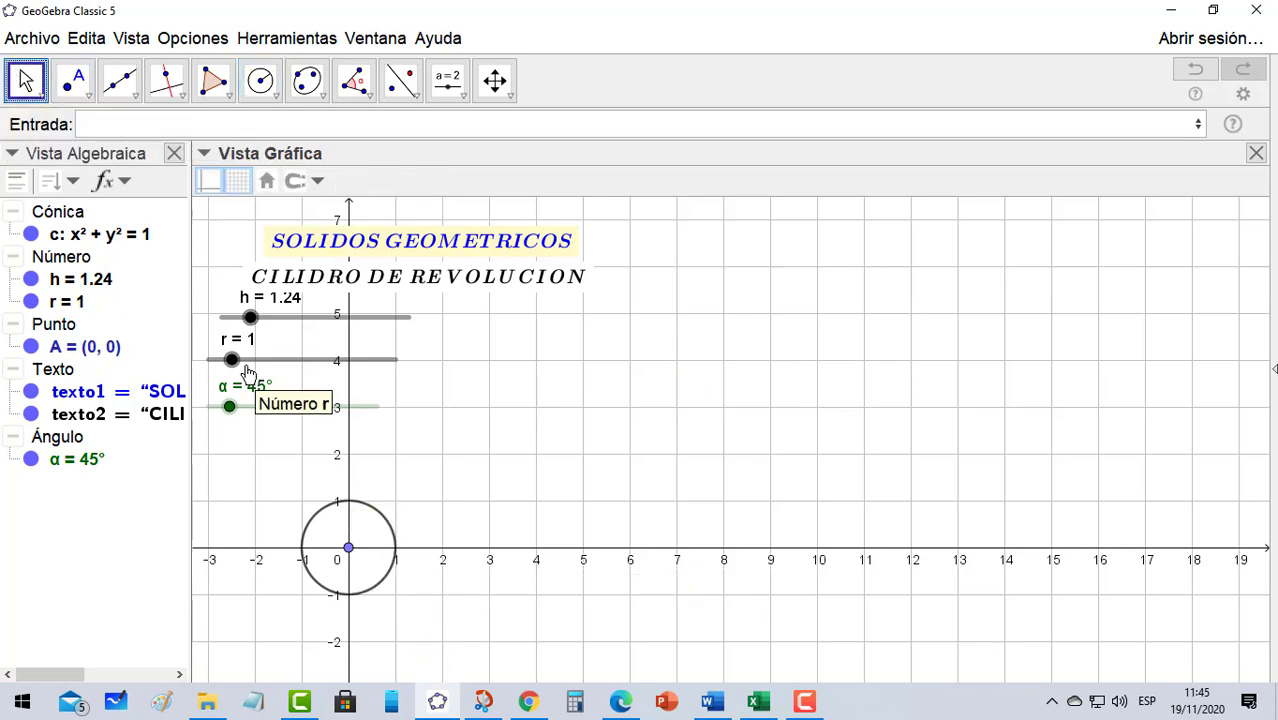
{"action": "left_click_drag", "start_coordinate": [232, 362], "coordinate": [281, 370]}
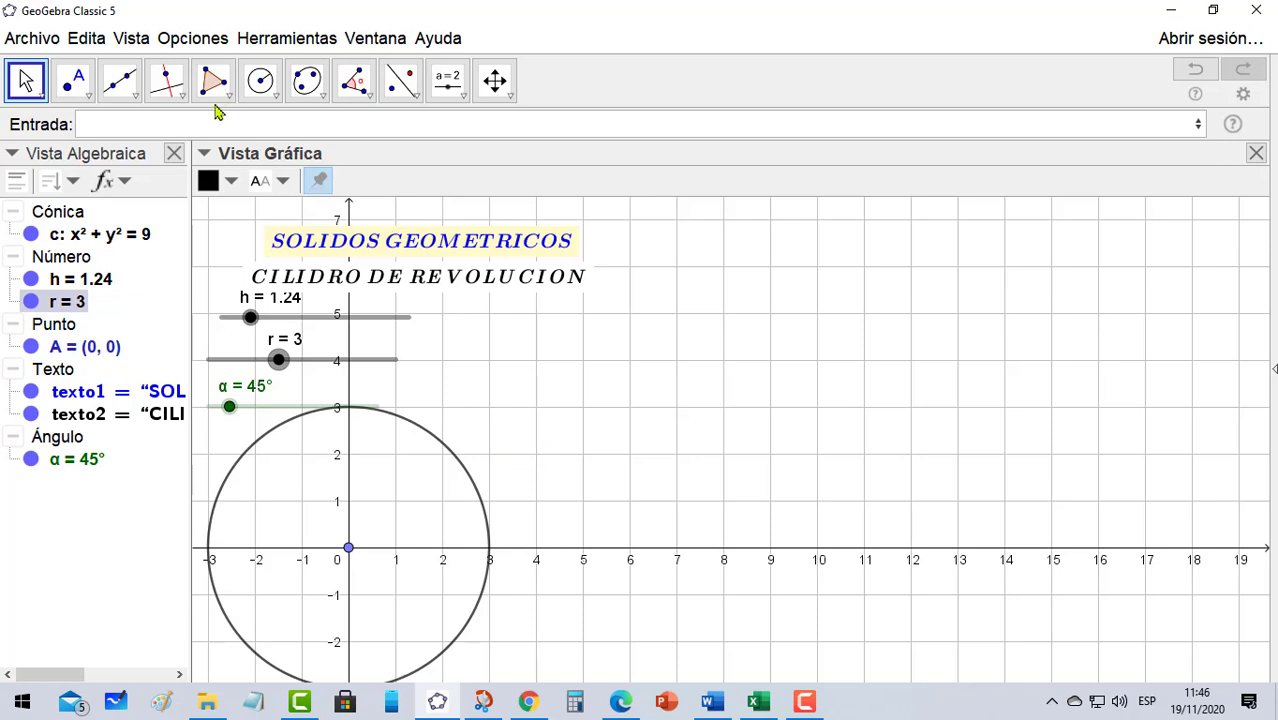
Open the 3D graphics view beside the 2D view and widen it so it takes about half the window
{"action": "left_click", "coordinate": [136, 42]}
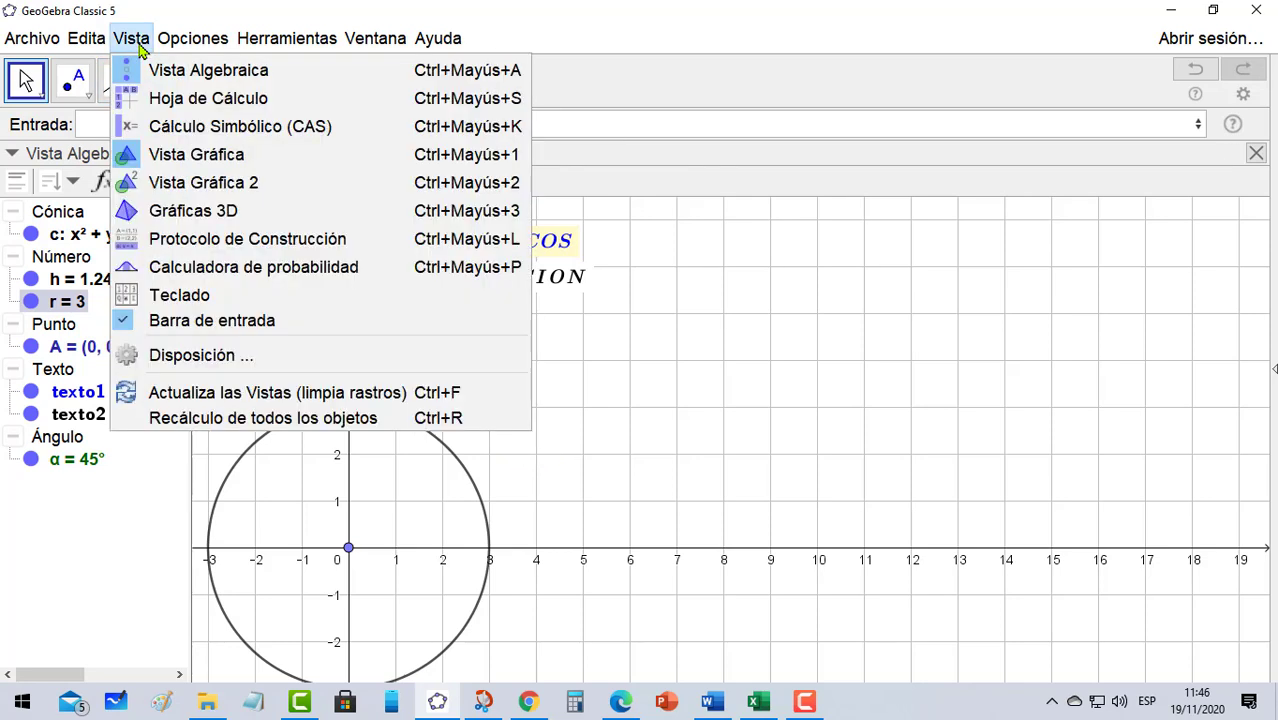
{"action": "left_click", "coordinate": [226, 226]}
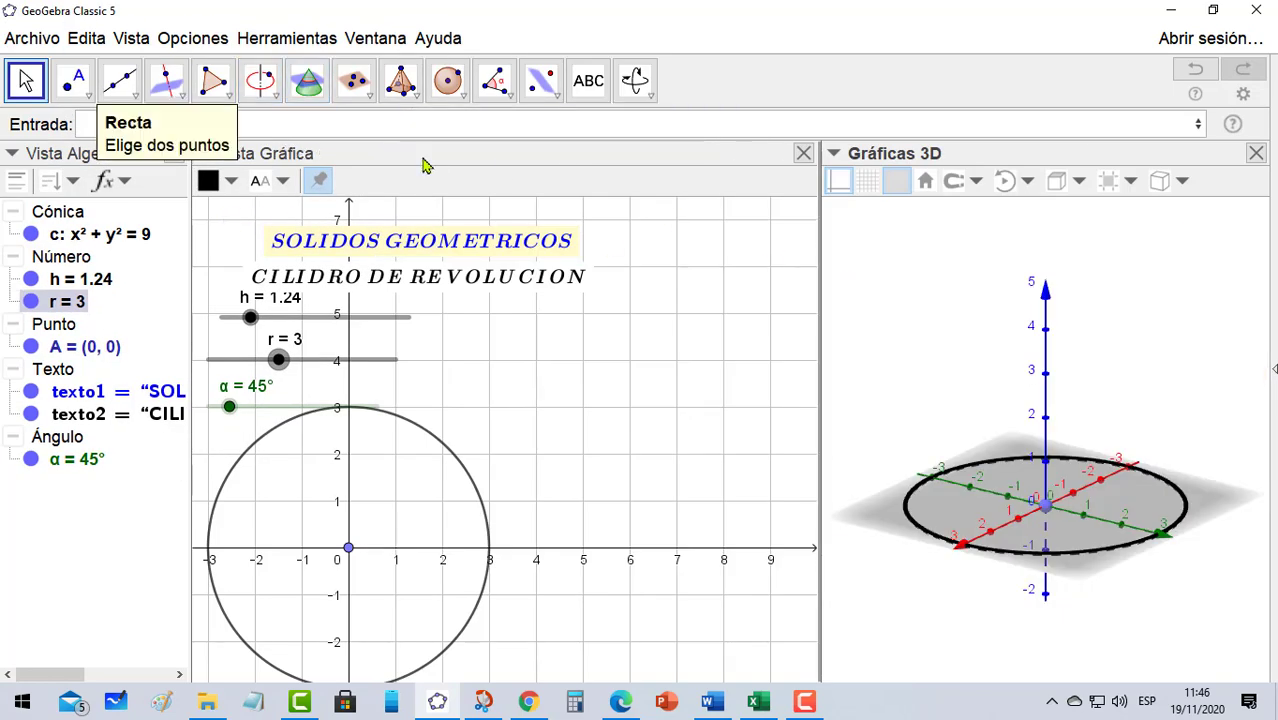
{"action": "left_click_drag", "start_coordinate": [820, 278], "coordinate": [622, 289]}
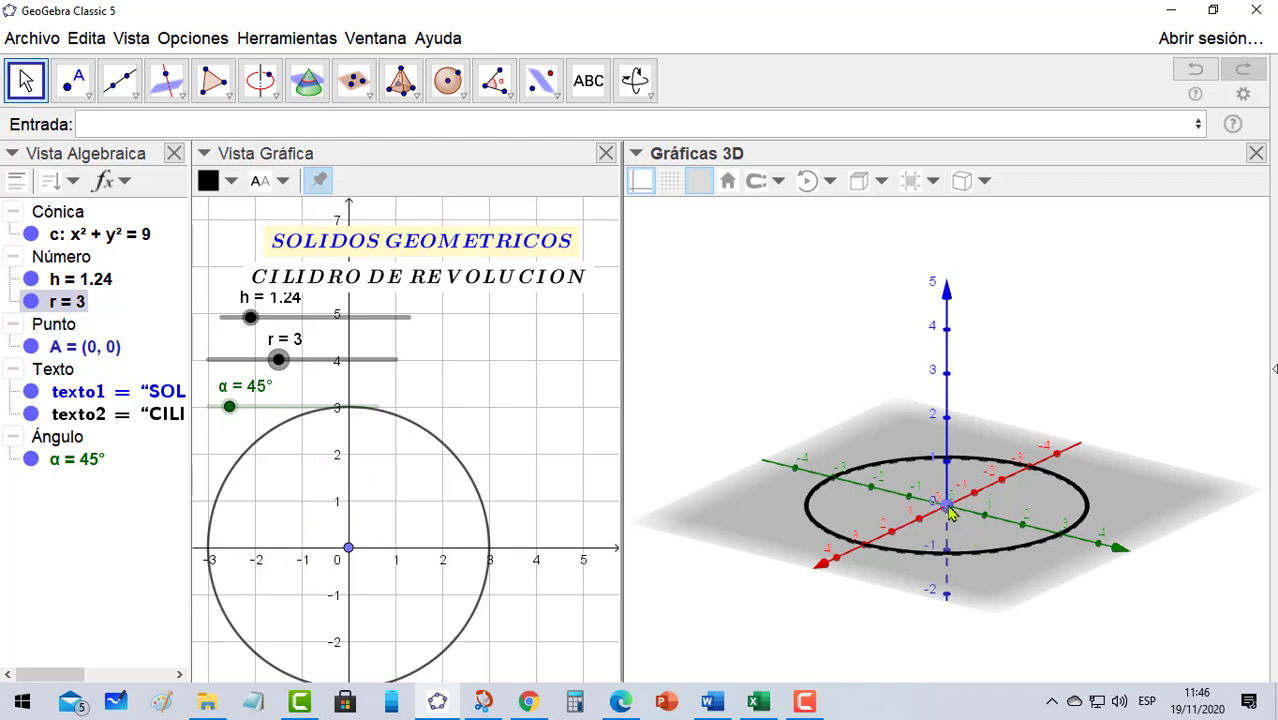
Define a point with coordinates (r,0,0) where the circle meets the positive x-axis
{"action": "left_click", "coordinate": [349, 550]}
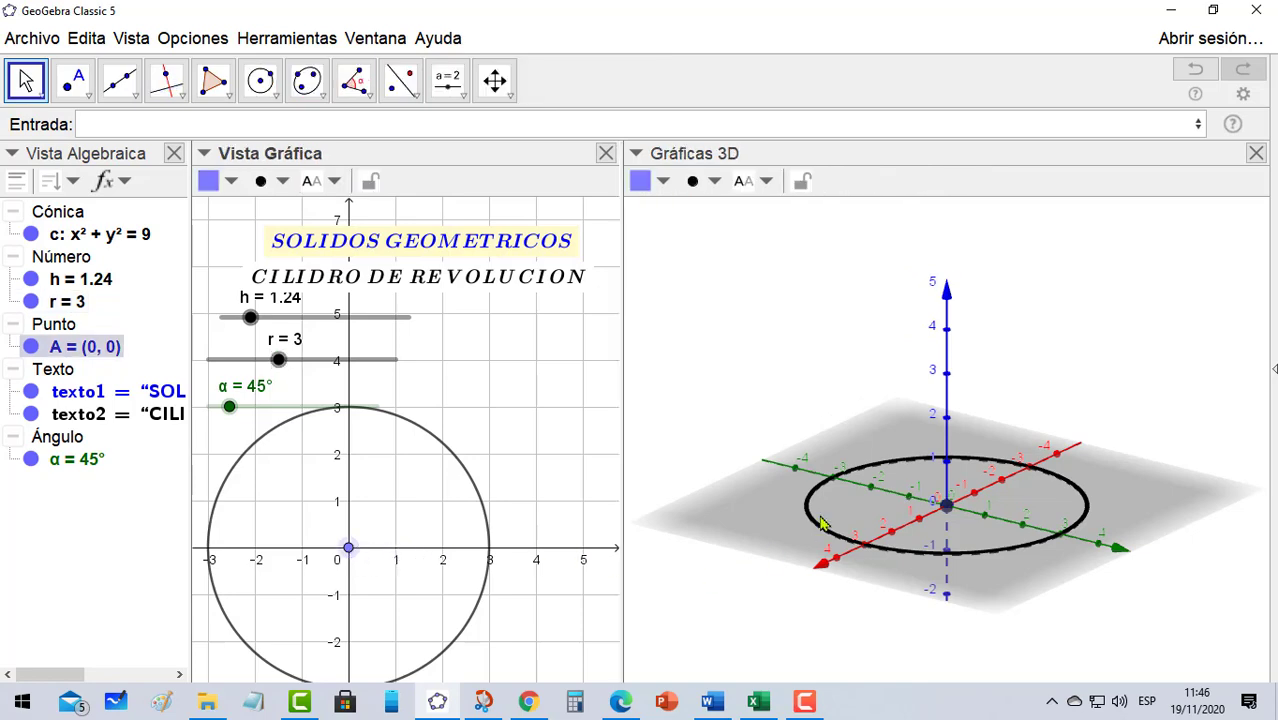
{"action": "mouse_move", "coordinate": [1127, 490]}
{"action": "left_mouse_down"}
{"action": "mouse_move", "coordinate": [1128, 537]}
{"action": "mouse_move", "coordinate": [1053, 561]}
{"action": "mouse_move", "coordinate": [990, 505]}
{"action": "mouse_move", "coordinate": [961, 448]}
{"action": "mouse_move", "coordinate": [922, 490]}
{"action": "mouse_move", "coordinate": [1021, 491]}
{"action": "mouse_move", "coordinate": [1035, 503]}
{"action": "mouse_move", "coordinate": [997, 500]}
{"action": "mouse_move", "coordinate": [1033, 508]}
{"action": "mouse_move", "coordinate": [1076, 490]}
{"action": "mouse_move", "coordinate": [1038, 508]}
{"action": "mouse_move", "coordinate": [919, 508]}
{"action": "mouse_move", "coordinate": [907, 491]}
{"action": "mouse_move", "coordinate": [1117, 497]}
{"action": "left_mouse_up"}
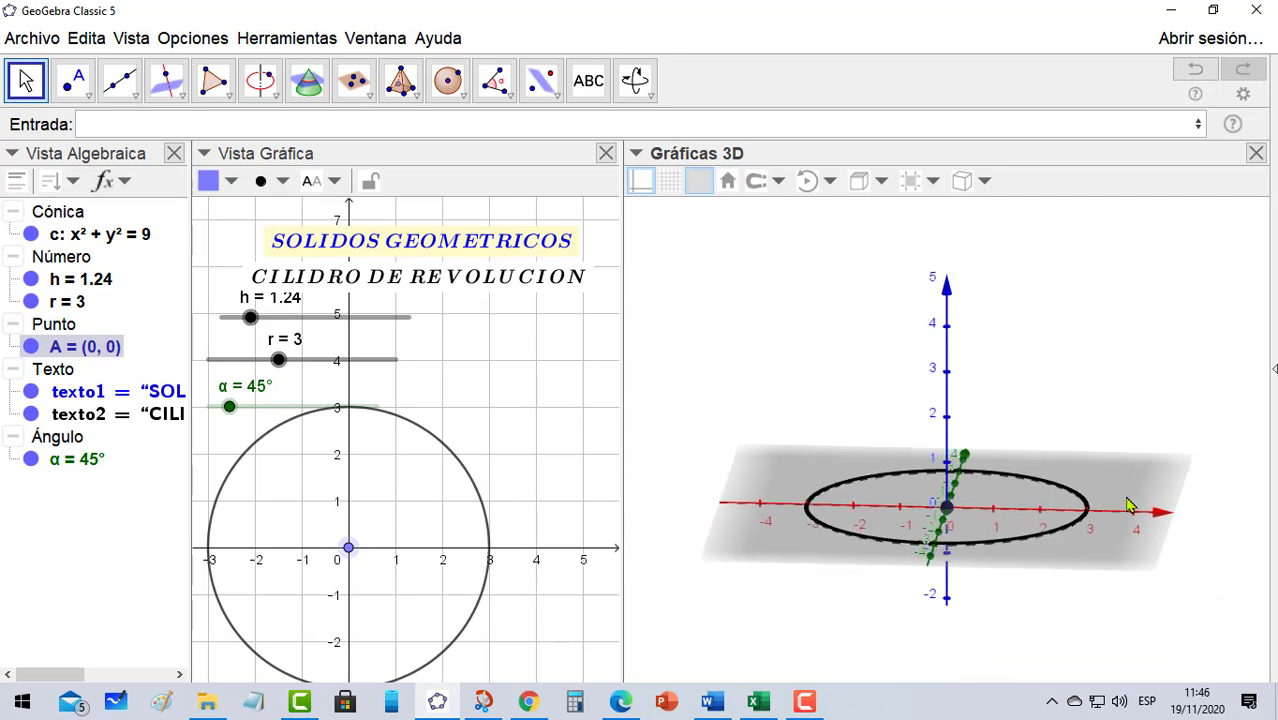
{"action": "left_click_drag", "start_coordinate": [1135, 513], "coordinate": [1088, 475]}
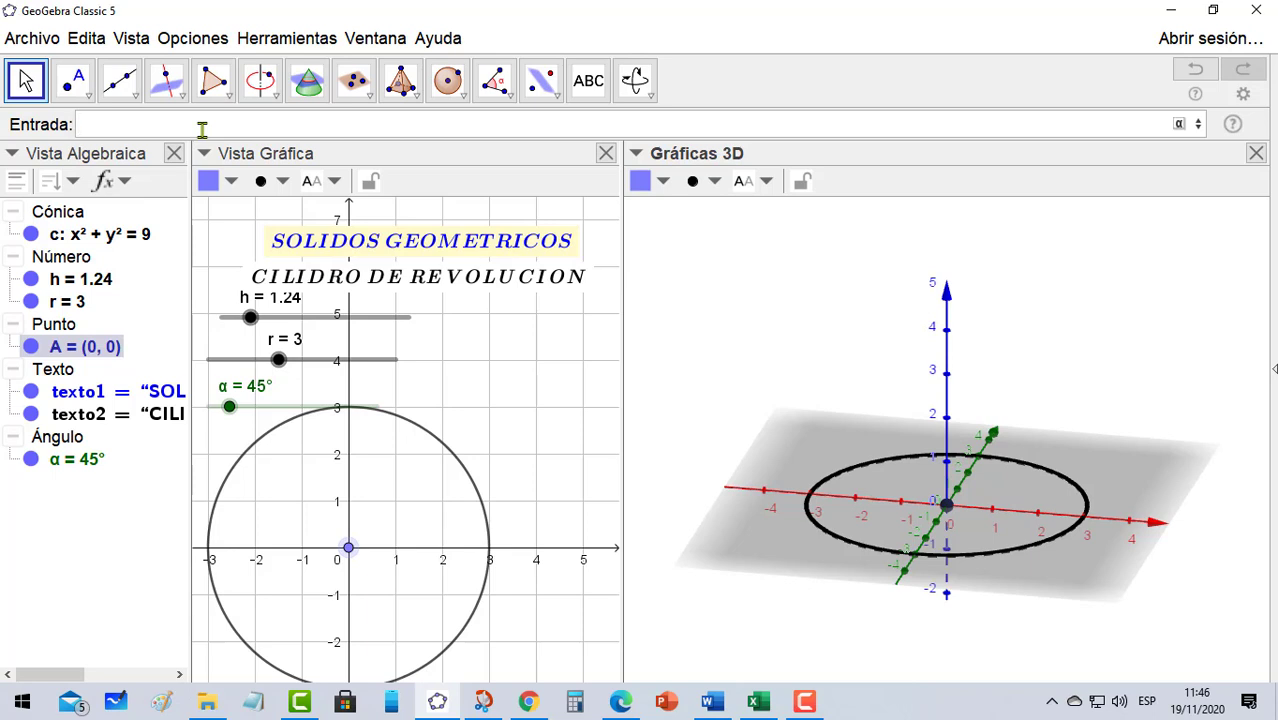
{"action": "type", "text": "()"}
{"action": "type", "text": "r"}
{"action": "type", "text": ","}
{"action": "type", "text": "0"}
{"action": "type", "text": ","}
{"action": "type", "text": "0"}
{"action": "key", "text": "Return"}
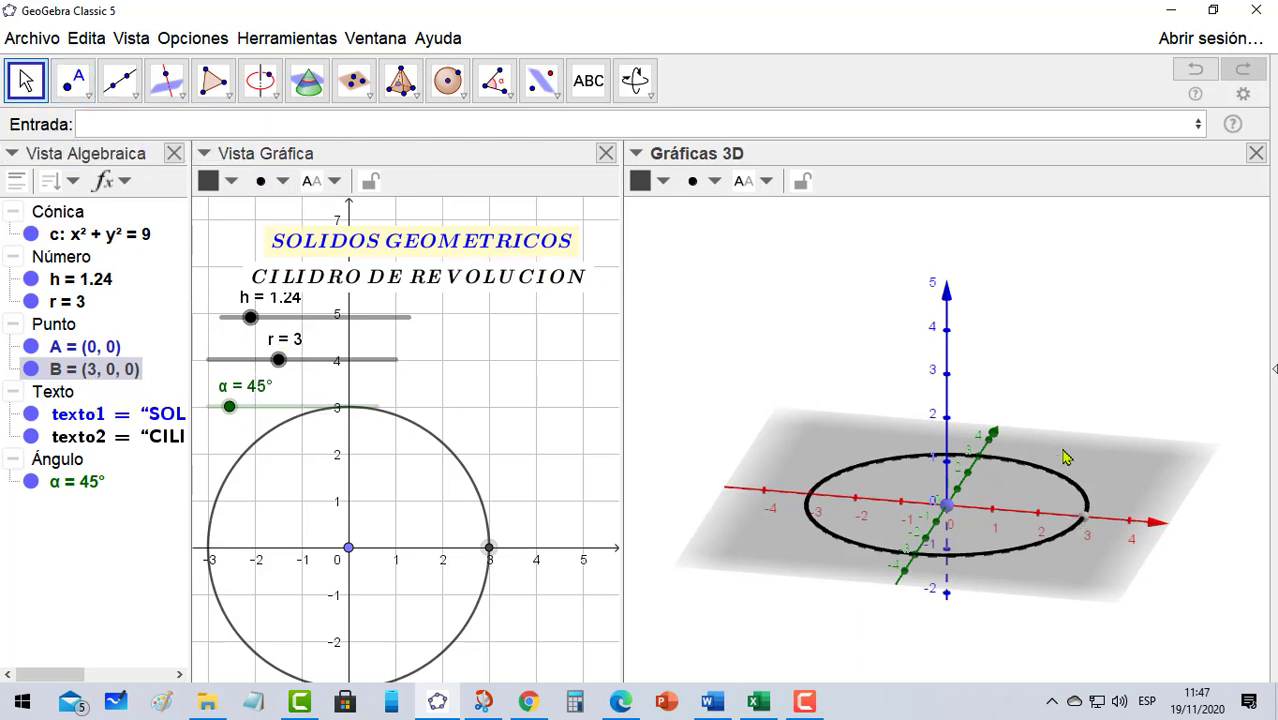
Define a point with coordinates (0,0,h) on the z-axis and set h to 4.04
{"action": "left_click_drag", "start_coordinate": [1064, 456], "coordinate": [1093, 512]}
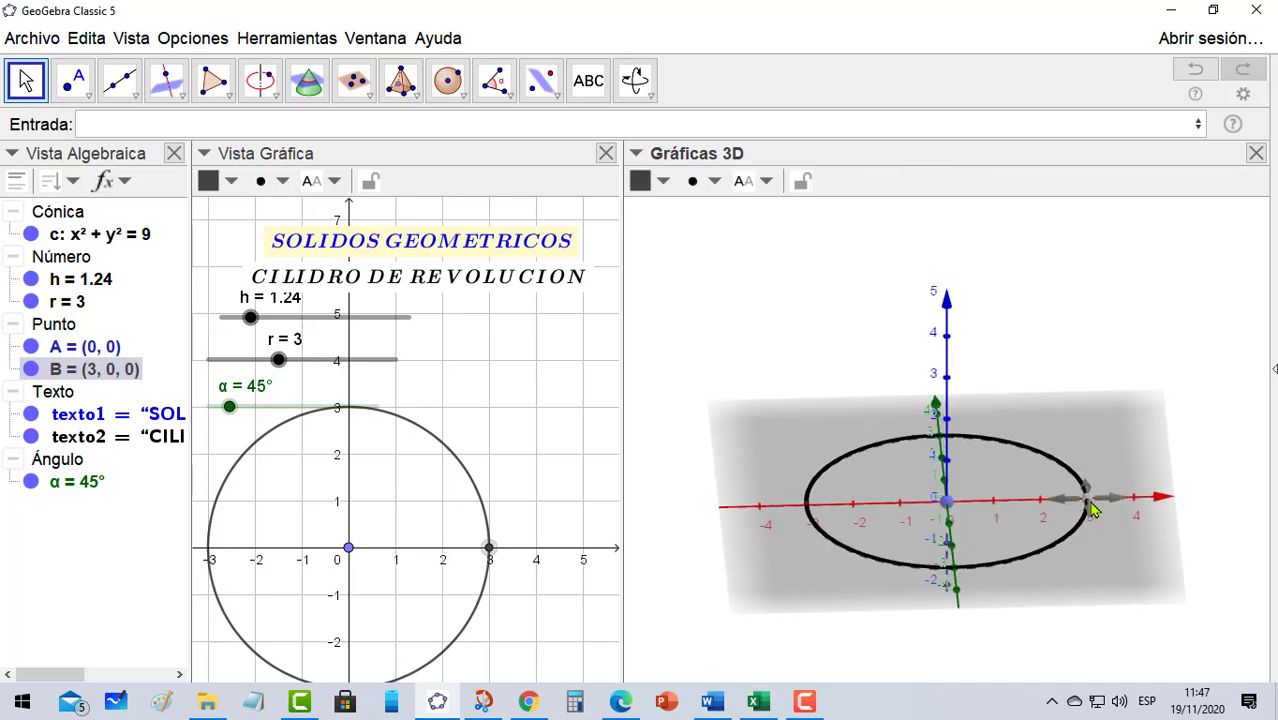
{"action": "mouse_move", "coordinate": [786, 440]}
{"action": "left_mouse_down"}
{"action": "mouse_move", "coordinate": [772, 443]}
{"action": "mouse_move", "coordinate": [770, 348]}
{"action": "mouse_move", "coordinate": [772, 430]}
{"action": "left_mouse_up"}
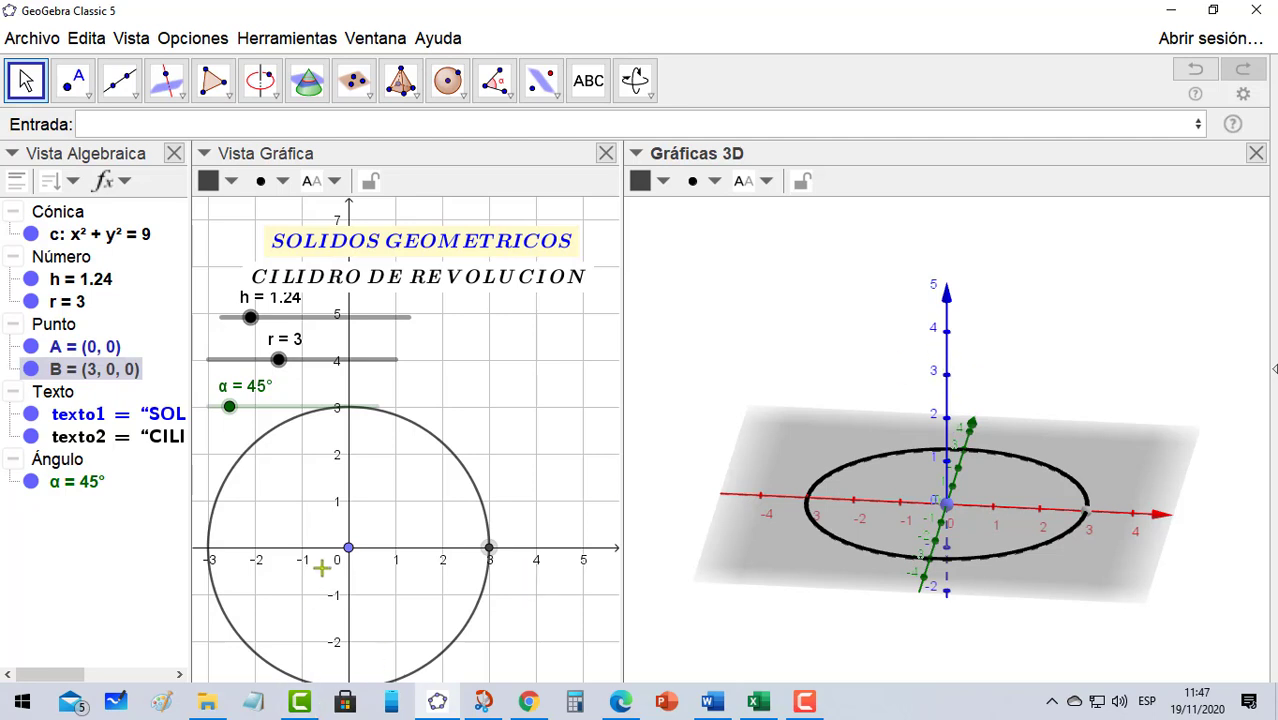
{"action": "left_click", "coordinate": [193, 125]}
{"action": "type", "text": "("}
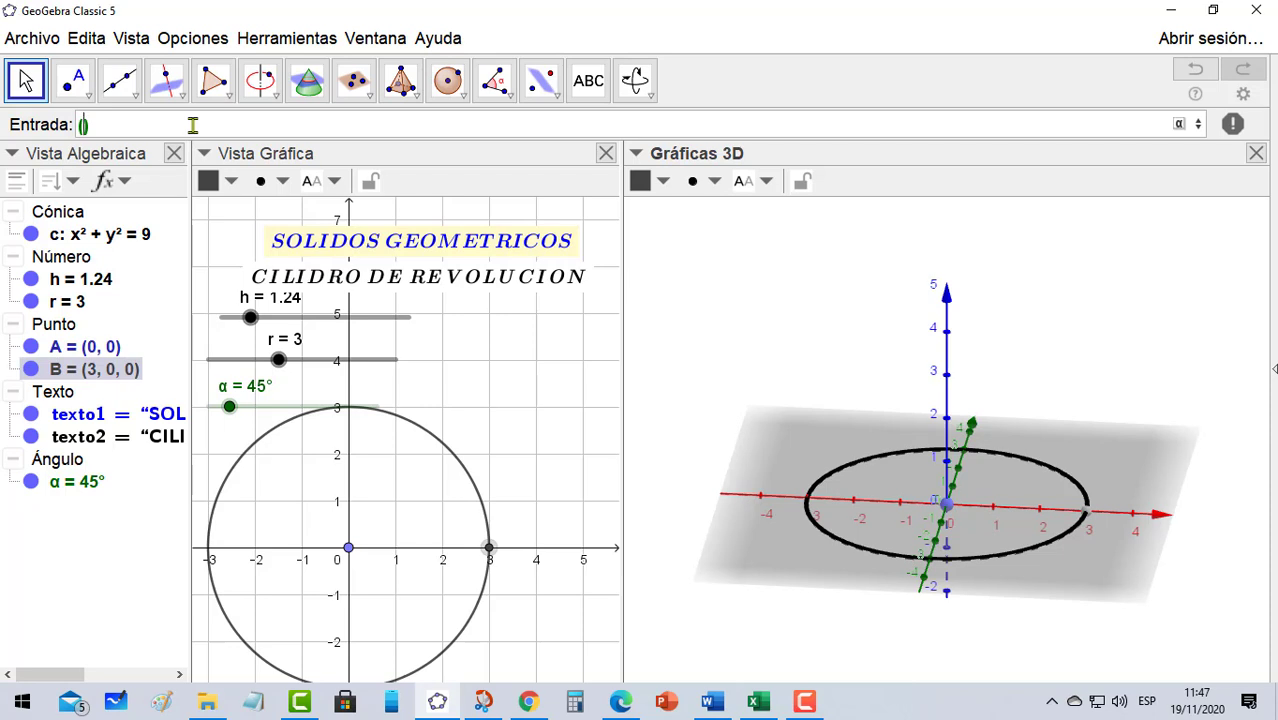
{"action": "type", "text": "0,0"}
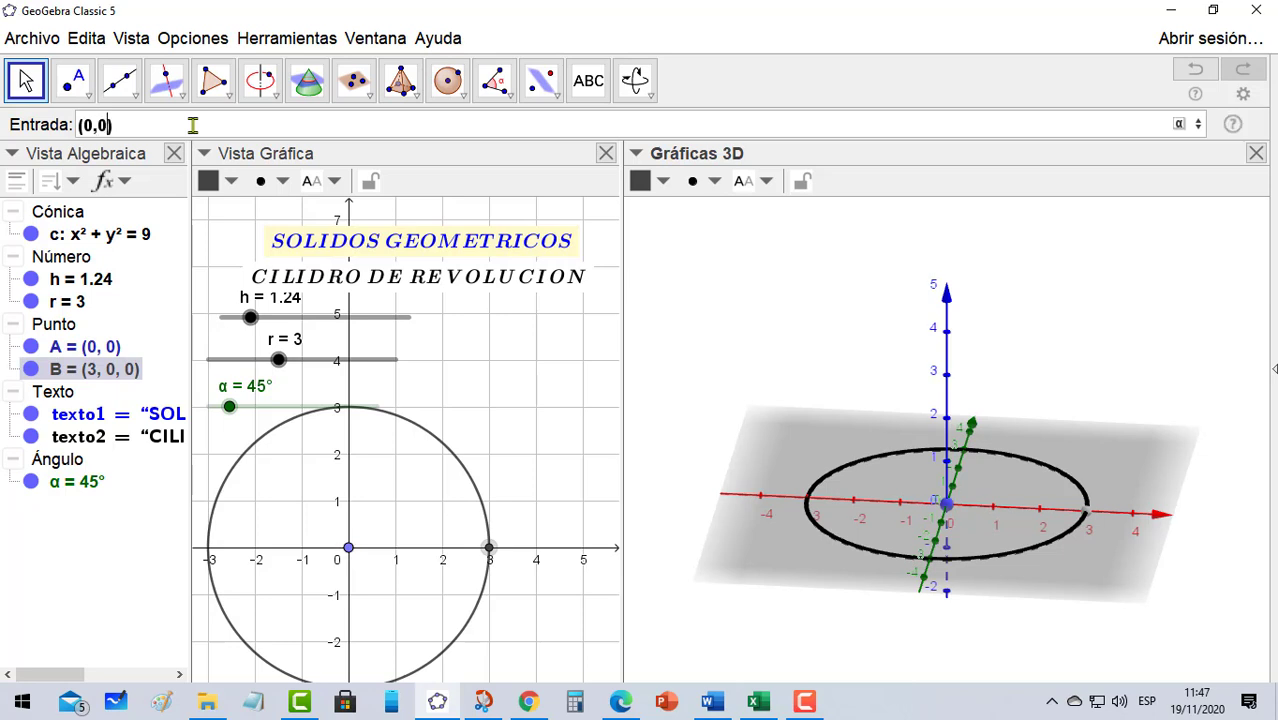
{"action": "type", "text": ","}
{"action": "type", "text": "h"}
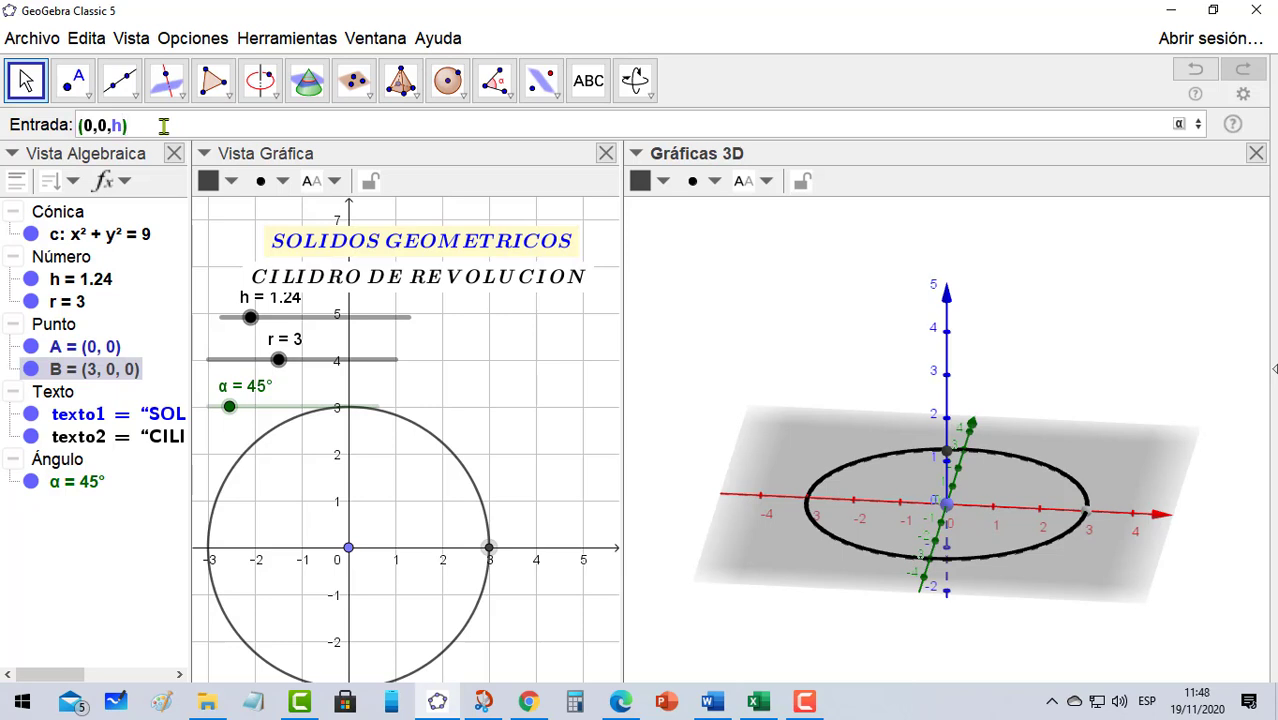
{"action": "key", "text": "Return"}
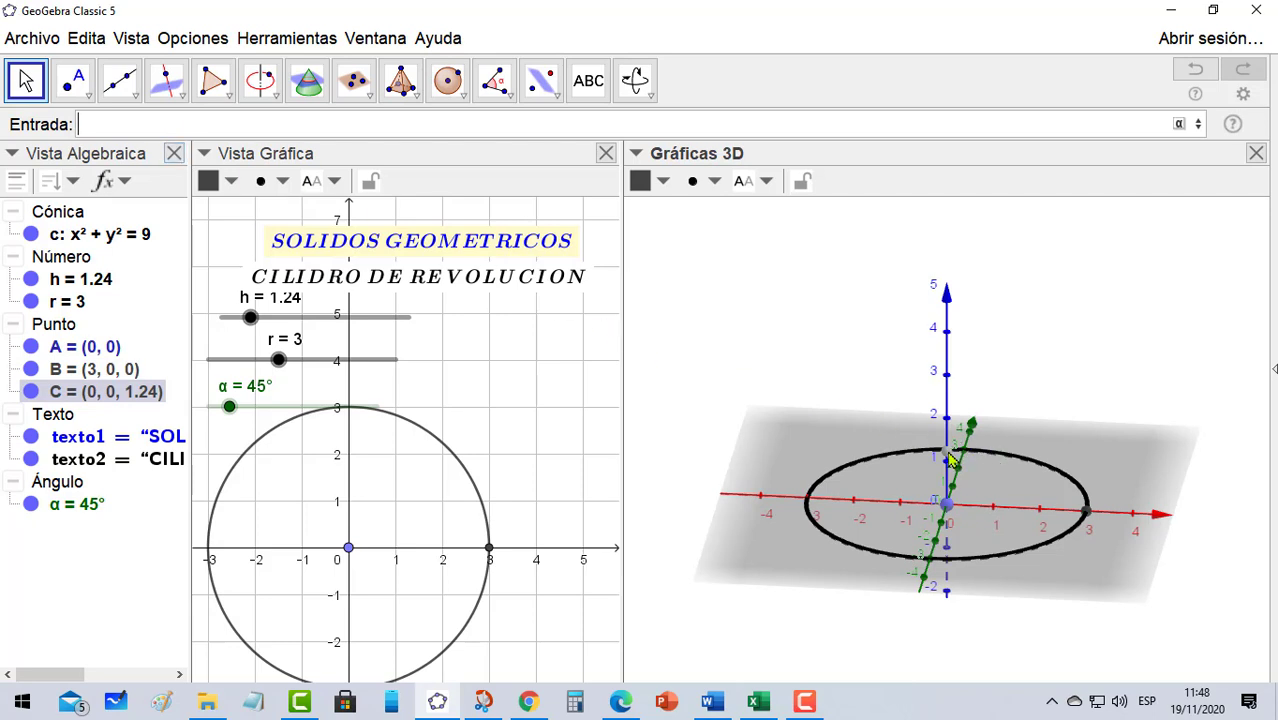
{"action": "left_click", "coordinate": [25, 82]}
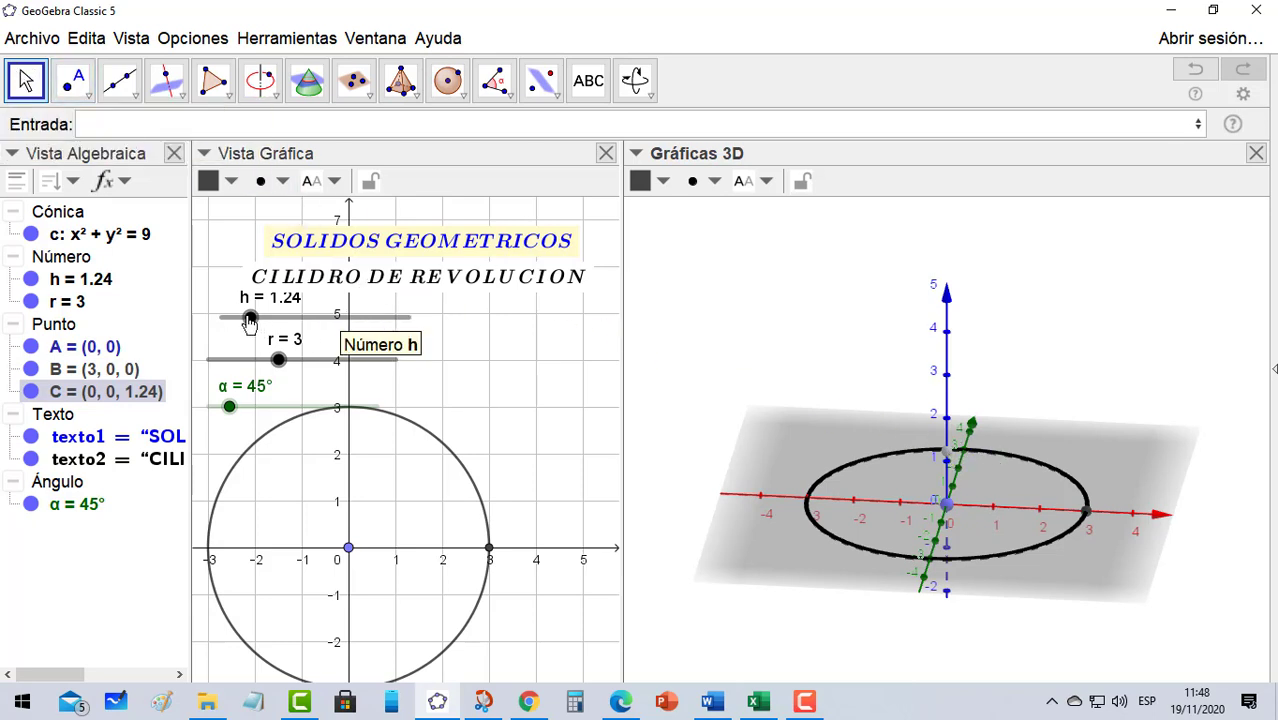
{"action": "left_click_drag", "start_coordinate": [250, 318], "coordinate": [318, 331]}
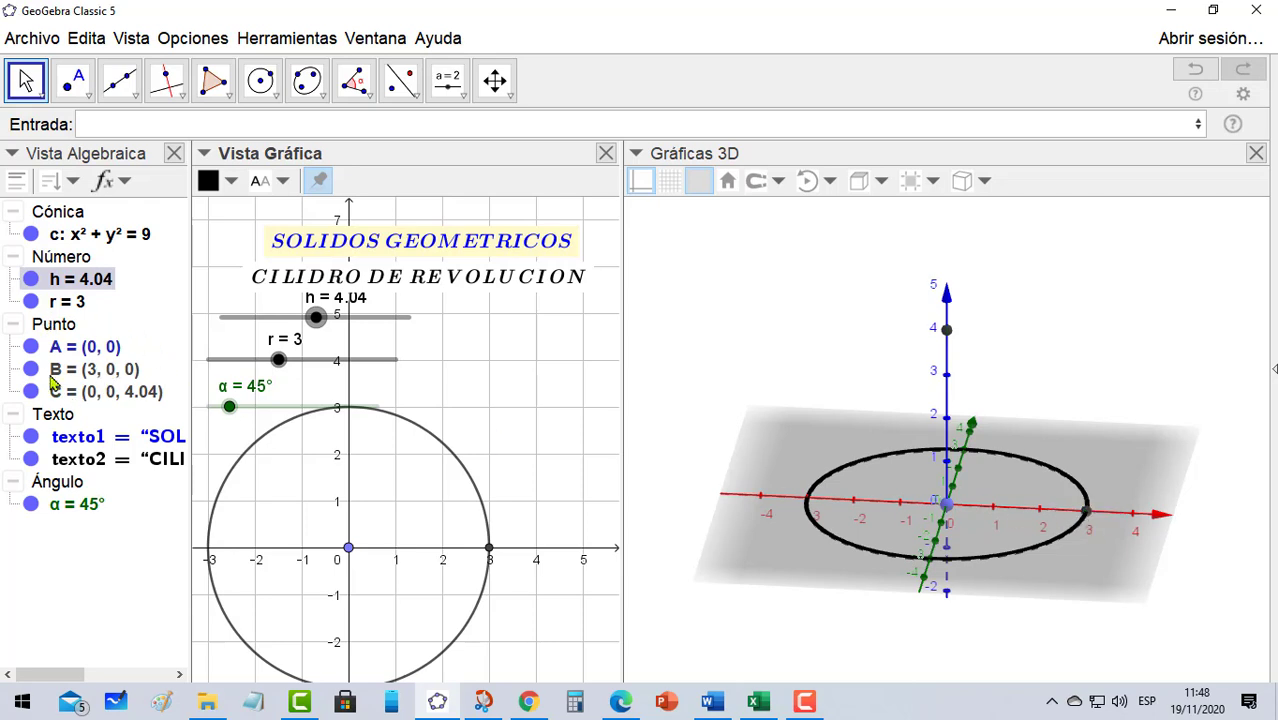
Define a point with coordinates (r,0,h) directly above point B
{"action": "left_click", "coordinate": [57, 370]}
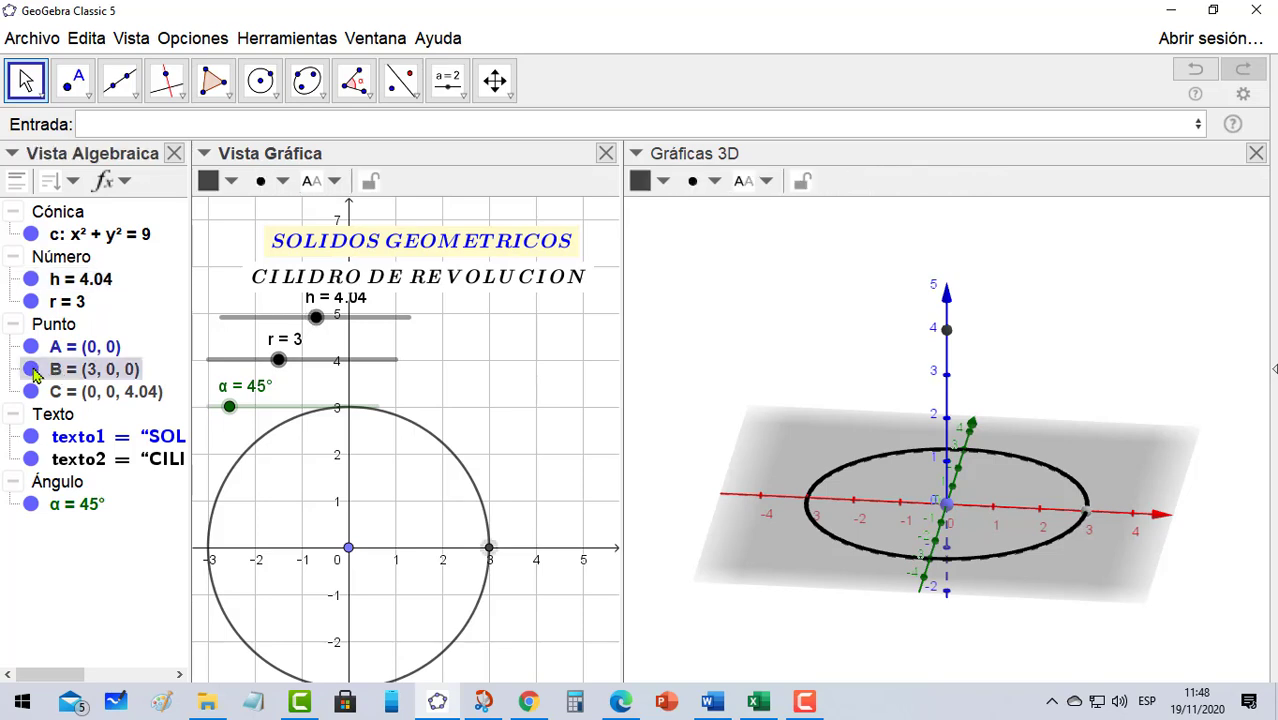
{"action": "left_click", "coordinate": [31, 370]}
{"action": "left_click", "coordinate": [31, 370]}
{"action": "left_click", "coordinate": [249, 126]}
{"action": "type", "text": "("}
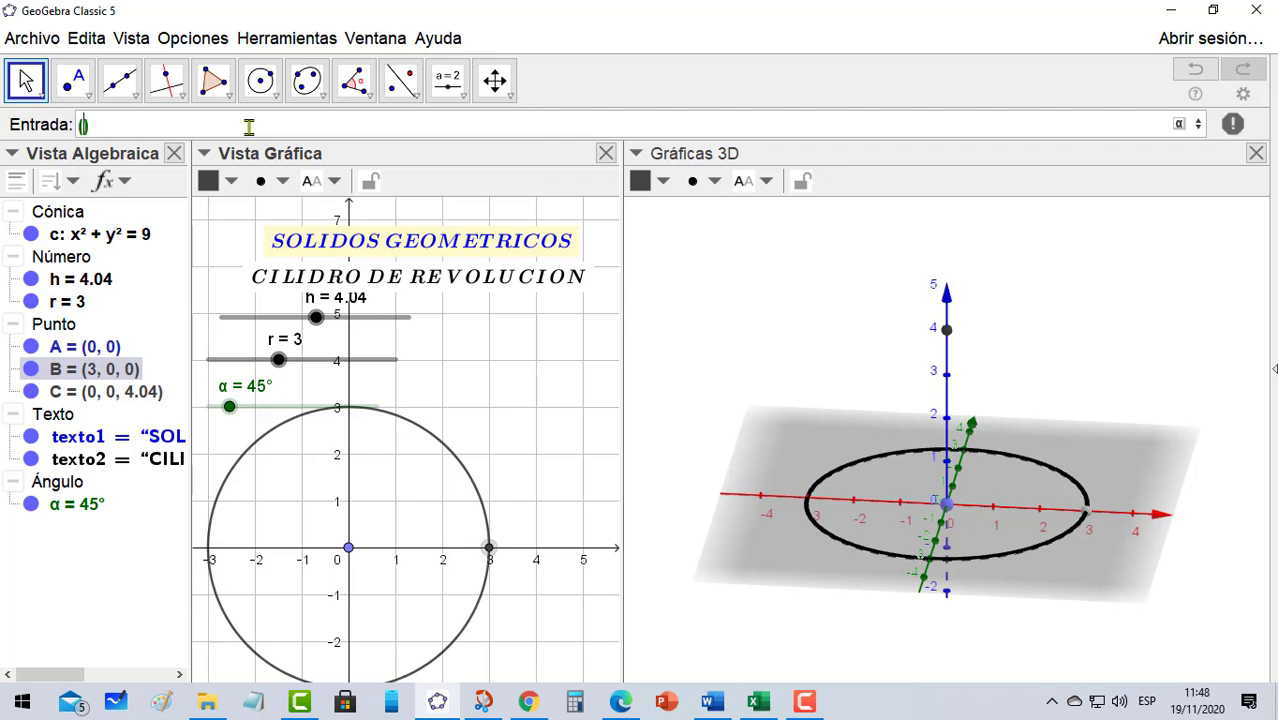
{"action": "type", "text": "r,0"}
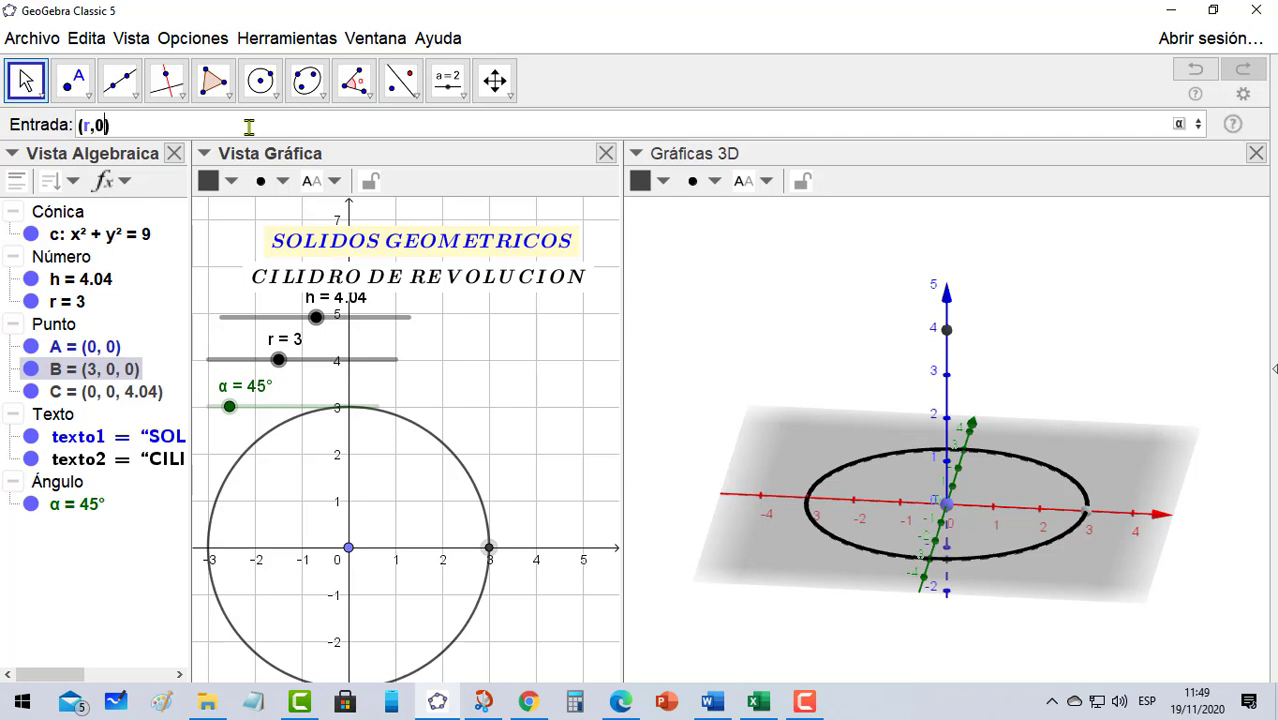
{"action": "type", "text": ",h"}
{"action": "key", "text": "Return"}
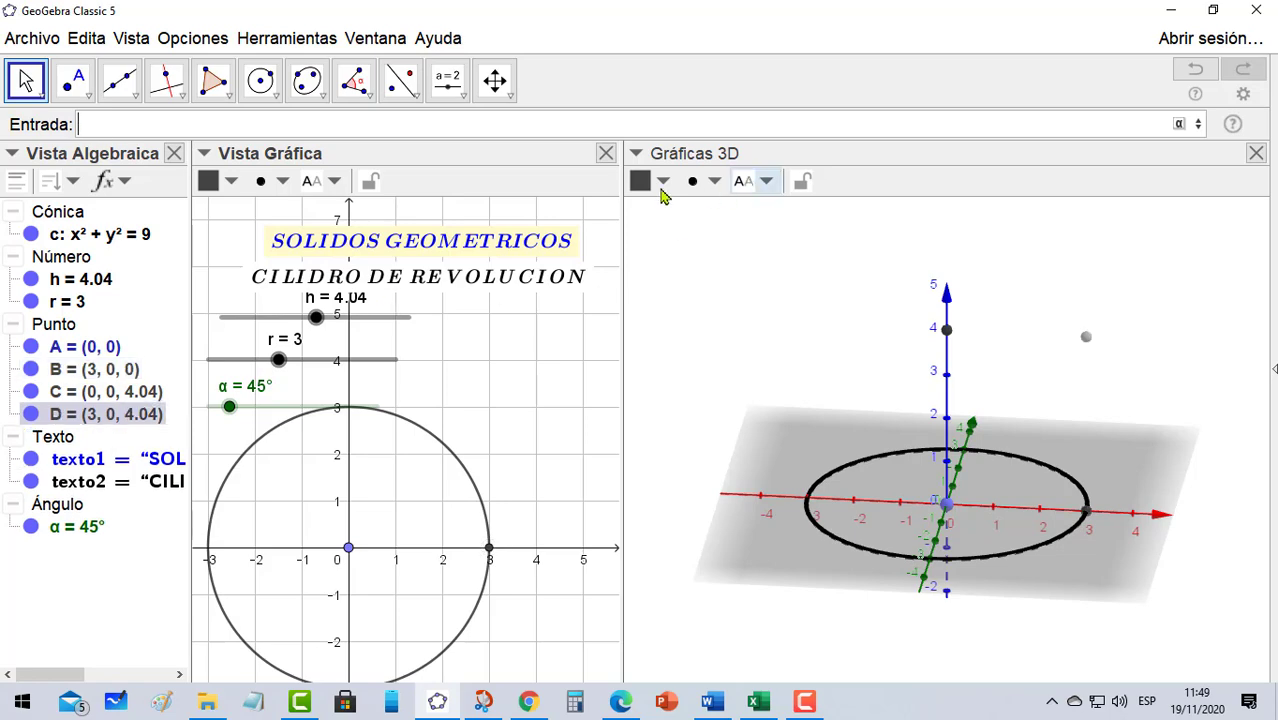
Draw a rectangle in the 3D view with the Polygon tool through points A, B, D and C
{"action": "mouse_move", "coordinate": [1124, 340]}
{"action": "left_mouse_down"}
{"action": "mouse_move", "coordinate": [1090, 351]}
{"action": "mouse_move", "coordinate": [1138, 311]}
{"action": "mouse_move", "coordinate": [1153, 359]}
{"action": "mouse_move", "coordinate": [1130, 323]}
{"action": "mouse_move", "coordinate": [1133, 333]}
{"action": "left_mouse_up"}
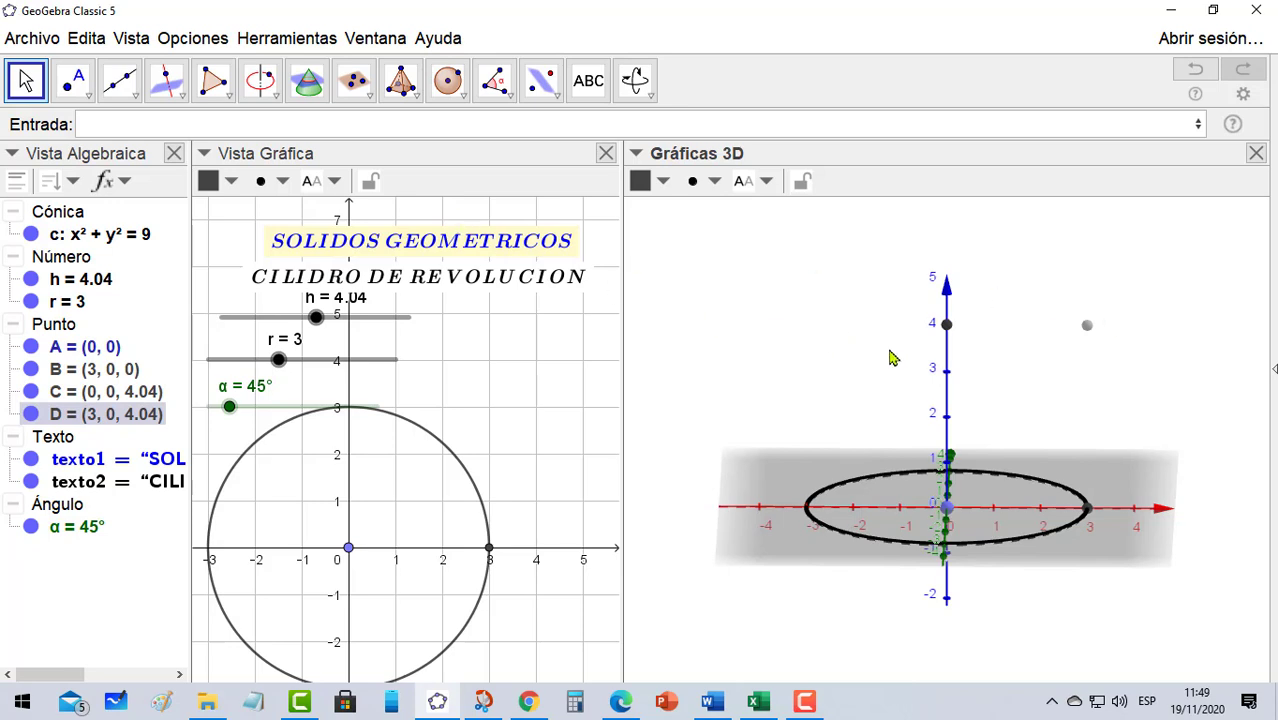
{"action": "left_click", "coordinate": [213, 80]}
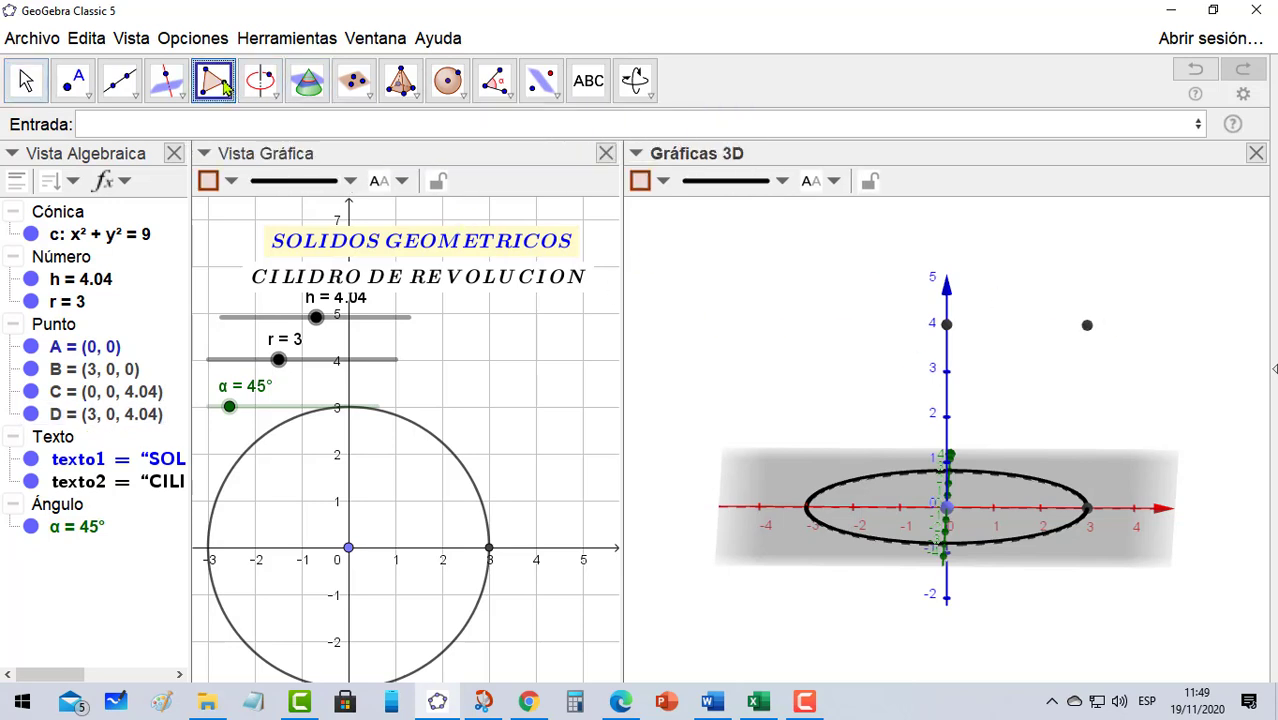
{"action": "left_click", "coordinate": [947, 508]}
{"action": "left_click", "coordinate": [1088, 509]}
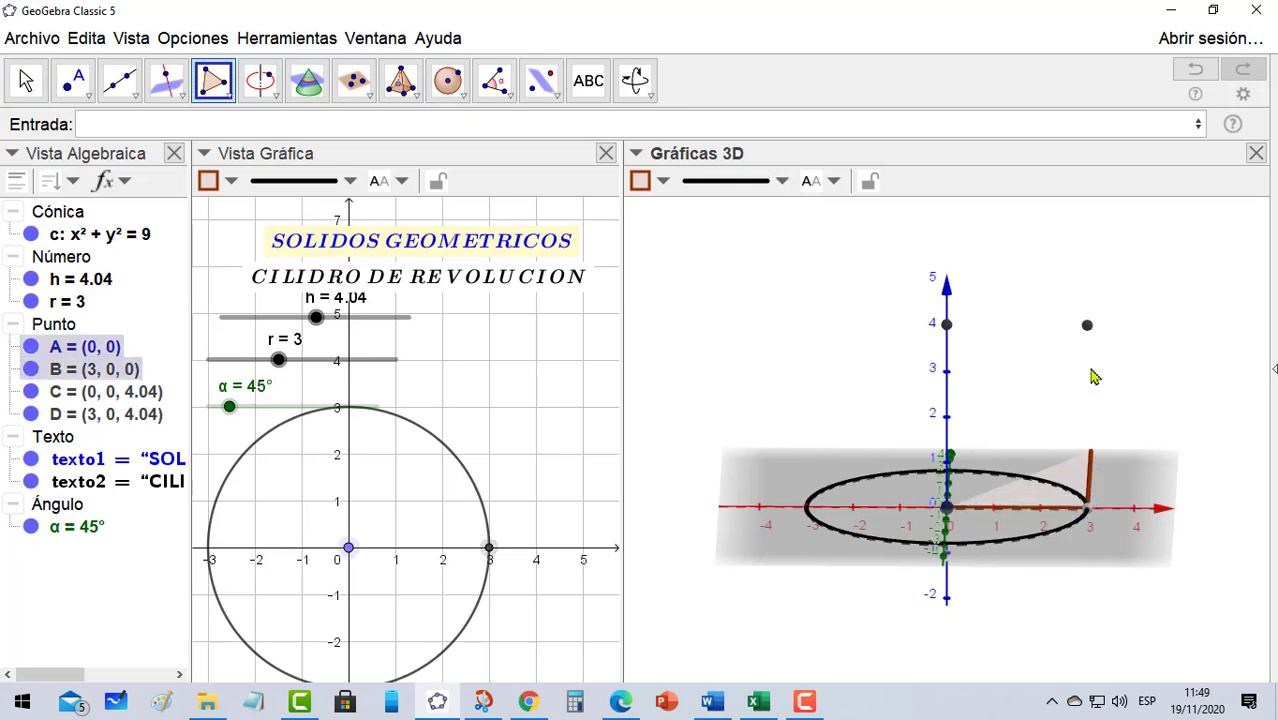
{"action": "left_click", "coordinate": [1088, 326]}
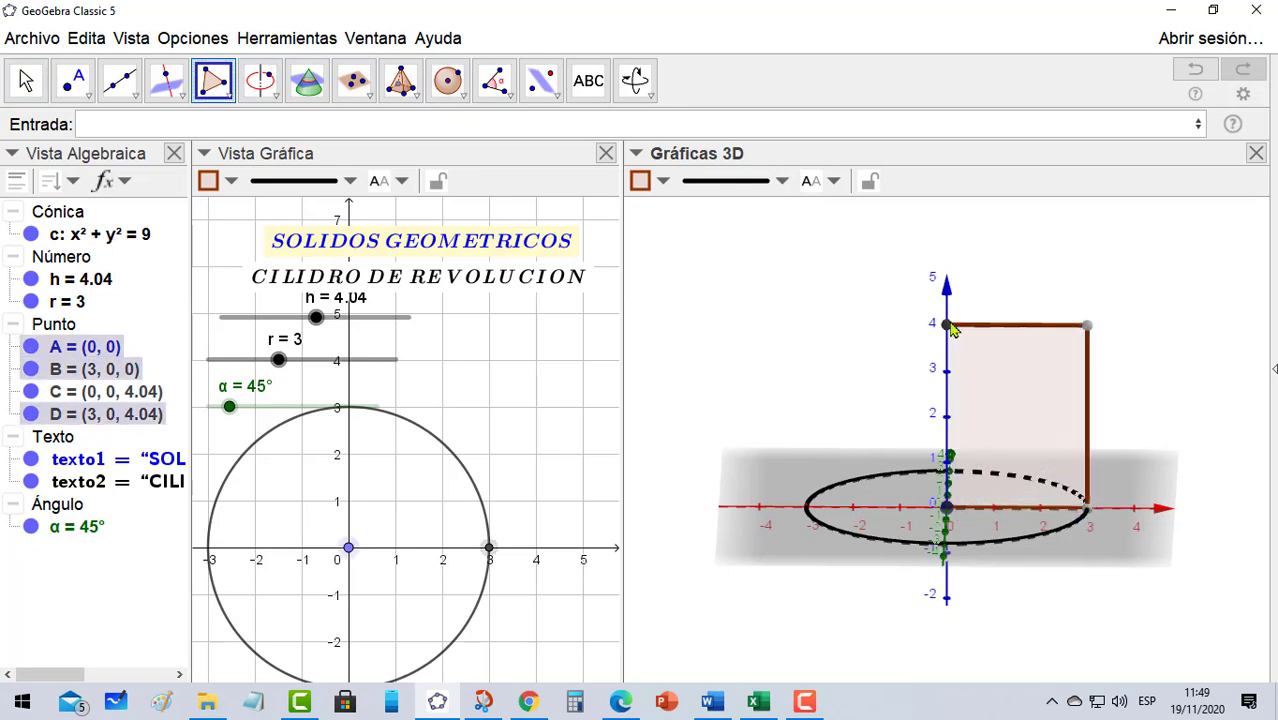
{"action": "left_click", "coordinate": [947, 324]}
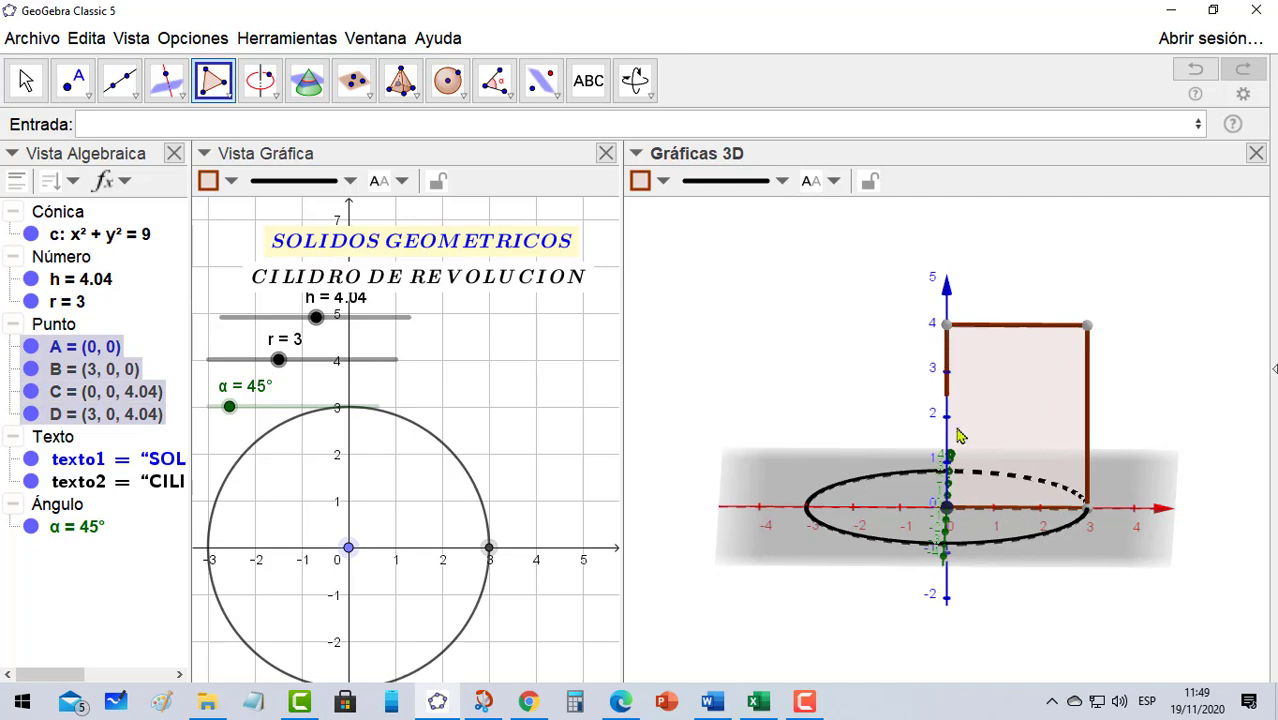
{"action": "left_click", "coordinate": [949, 512]}
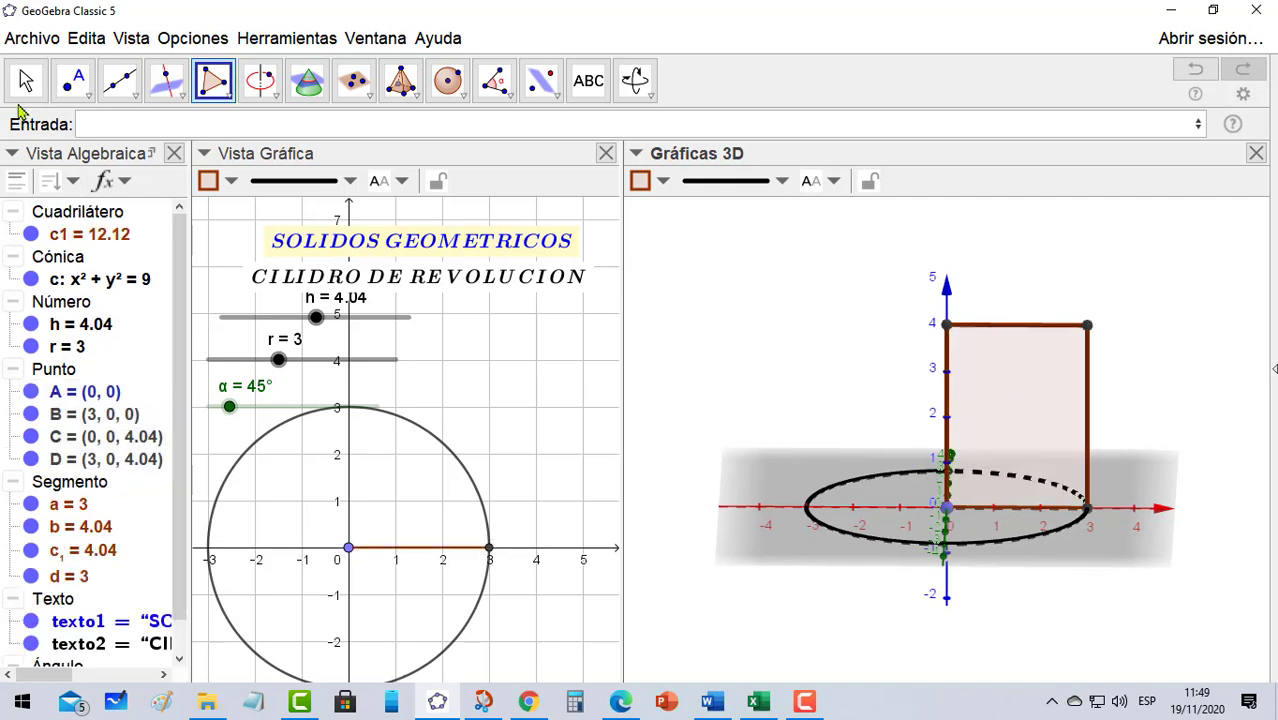
{"action": "left_click", "coordinate": [25, 82]}
Set r to 2.8 and h to 4.48 with their sliders
{"action": "mouse_move", "coordinate": [1215, 351]}
{"action": "left_mouse_down"}
{"action": "mouse_move", "coordinate": [1204, 374]}
{"action": "mouse_move", "coordinate": [1141, 379]}
{"action": "mouse_move", "coordinate": [1061, 342]}
{"action": "mouse_move", "coordinate": [1090, 365]}
{"action": "mouse_move", "coordinate": [1232, 342]}
{"action": "mouse_move", "coordinate": [1218, 348]}
{"action": "left_mouse_up"}
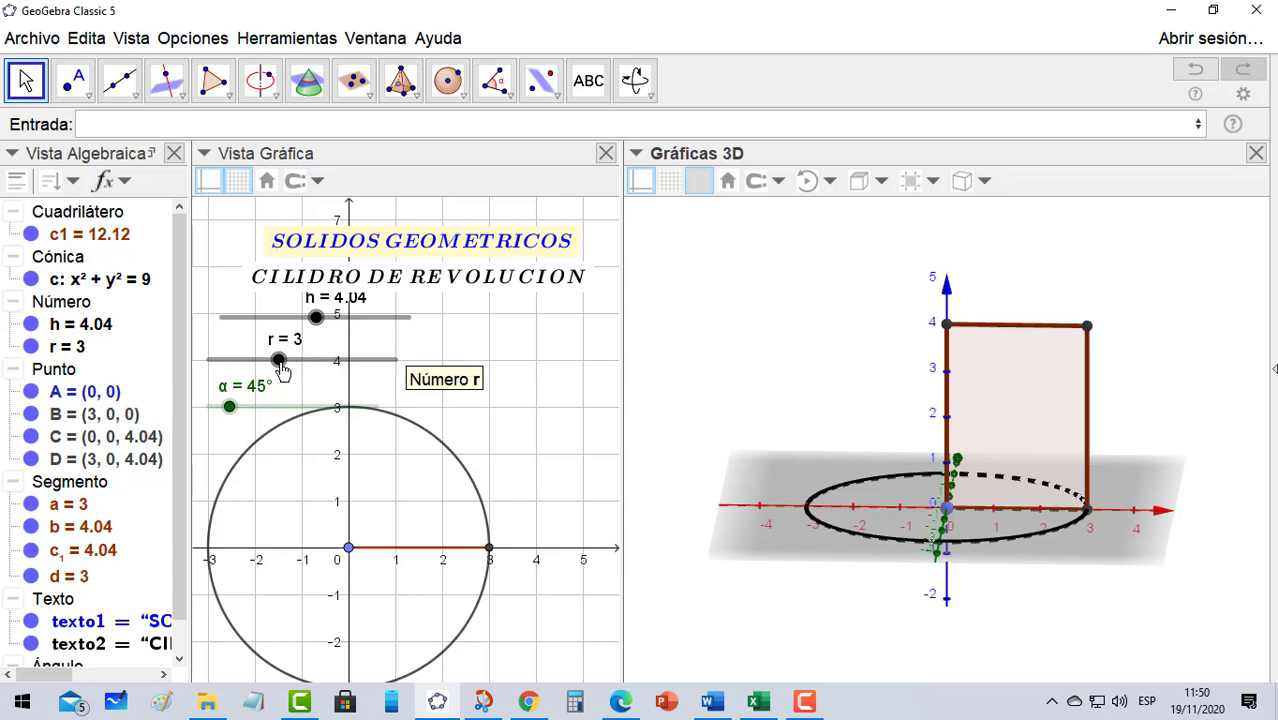
{"action": "mouse_move", "coordinate": [281, 362]}
{"action": "left_mouse_down"}
{"action": "mouse_move", "coordinate": [306, 365]}
{"action": "mouse_move", "coordinate": [218, 361]}
{"action": "mouse_move", "coordinate": [295, 360]}
{"action": "mouse_move", "coordinate": [263, 360]}
{"action": "mouse_move", "coordinate": [286, 360]}
{"action": "mouse_move", "coordinate": [277, 366]}
{"action": "left_mouse_up"}
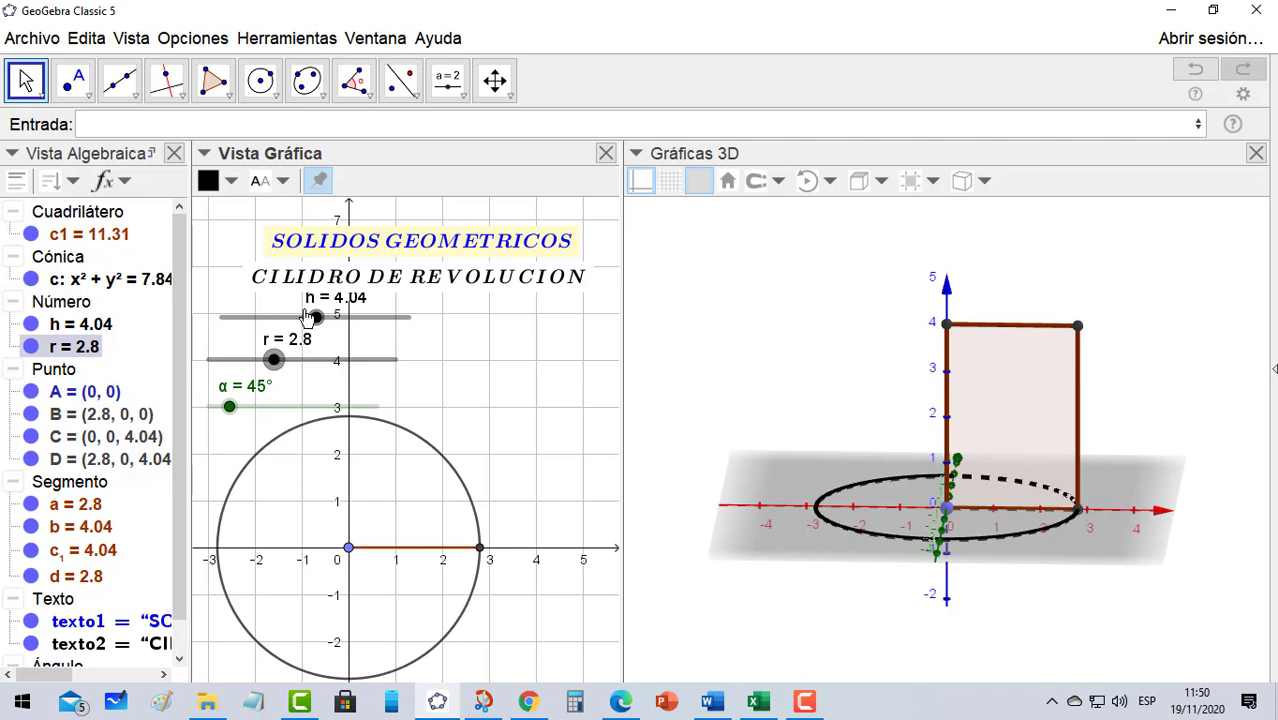
{"action": "left_click_drag", "start_coordinate": [311, 316], "coordinate": [329, 341]}
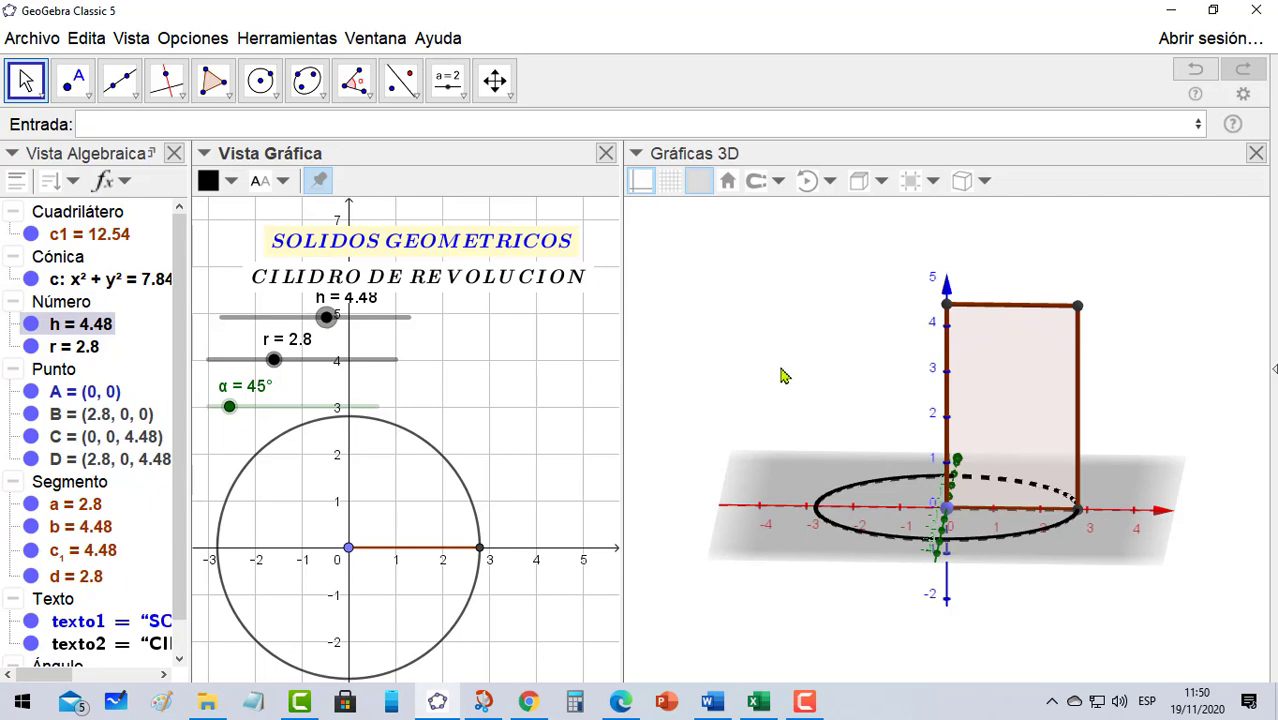
Hide the grey xy-plane in the 3D view
{"action": "mouse_move", "coordinate": [782, 371]}
{"action": "left_mouse_down"}
{"action": "mouse_move", "coordinate": [797, 398]}
{"action": "mouse_move", "coordinate": [736, 323]}
{"action": "mouse_move", "coordinate": [673, 371]}
{"action": "mouse_move", "coordinate": [727, 337]}
{"action": "mouse_move", "coordinate": [676, 363]}
{"action": "mouse_move", "coordinate": [716, 330]}
{"action": "mouse_move", "coordinate": [740, 370]}
{"action": "mouse_move", "coordinate": [797, 383]}
{"action": "mouse_move", "coordinate": [787, 388]}
{"action": "left_mouse_up"}
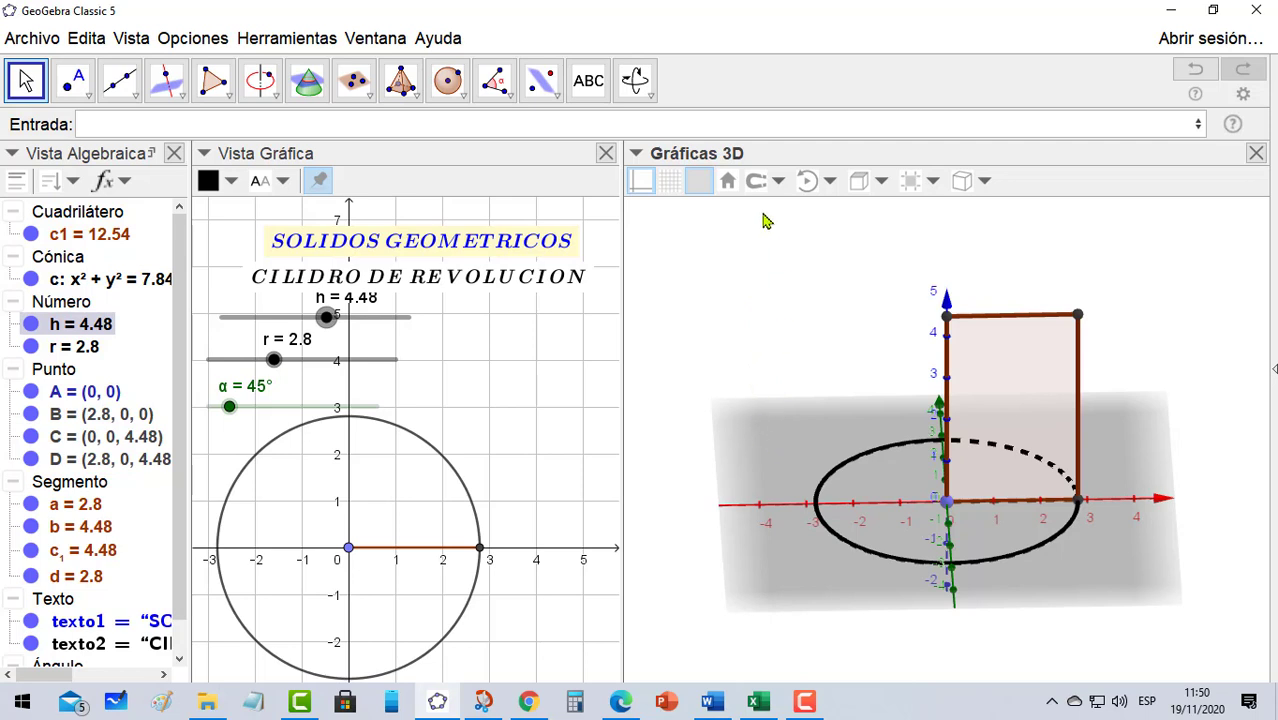
{"action": "left_click", "coordinate": [697, 187]}
{"action": "mouse_move", "coordinate": [811, 357]}
{"action": "left_mouse_down"}
{"action": "mouse_move", "coordinate": [693, 337]}
{"action": "mouse_move", "coordinate": [803, 369]}
{"action": "mouse_move", "coordinate": [815, 345]}
{"action": "left_mouse_up"}
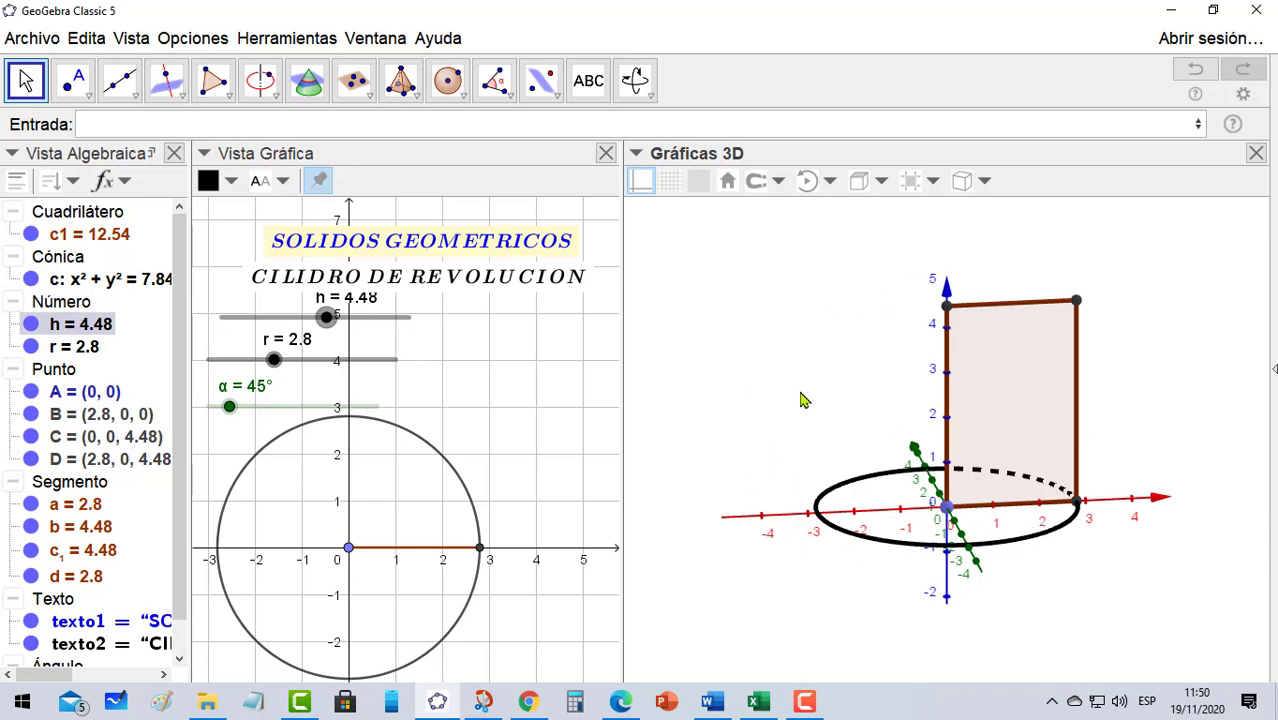
{"action": "key", "text": "Escape"}
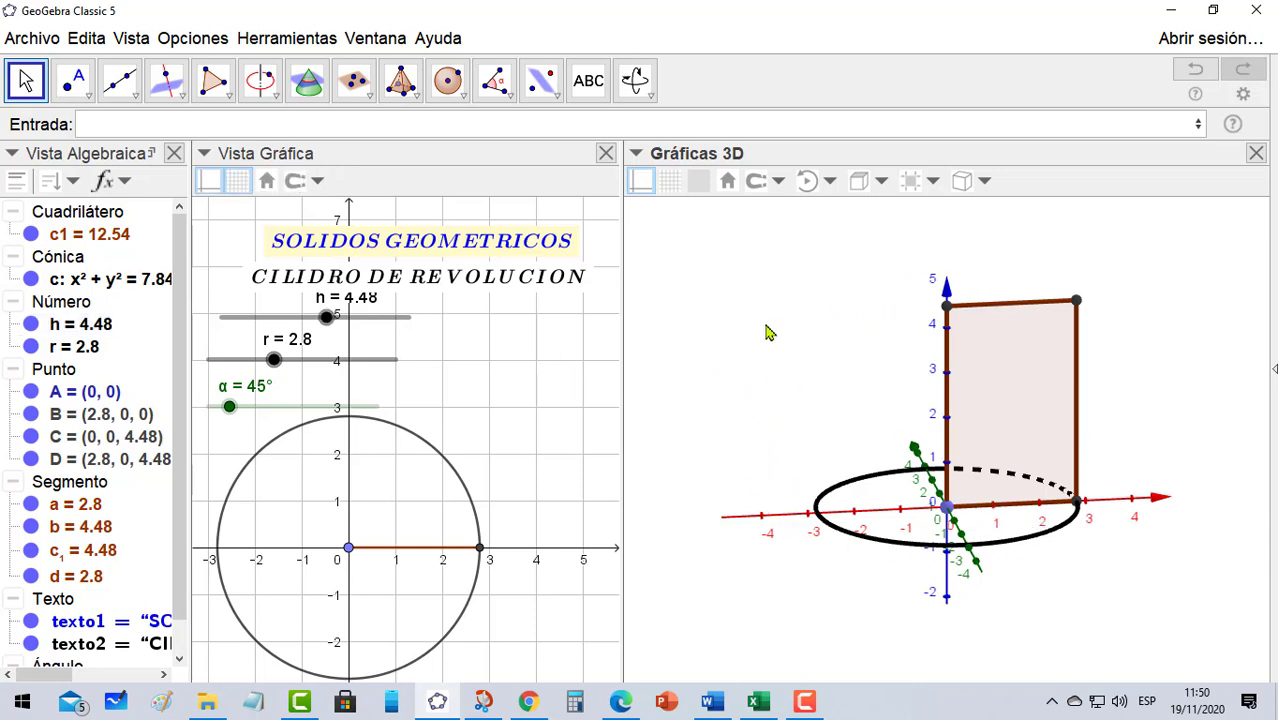
Rotate quadrilateral c1 by angle α about the z-axis with the command Rota(c1, α, EjeZ)
{"action": "left_click", "coordinate": [268, 130]}
{"action": "type", "text": "Rot"}
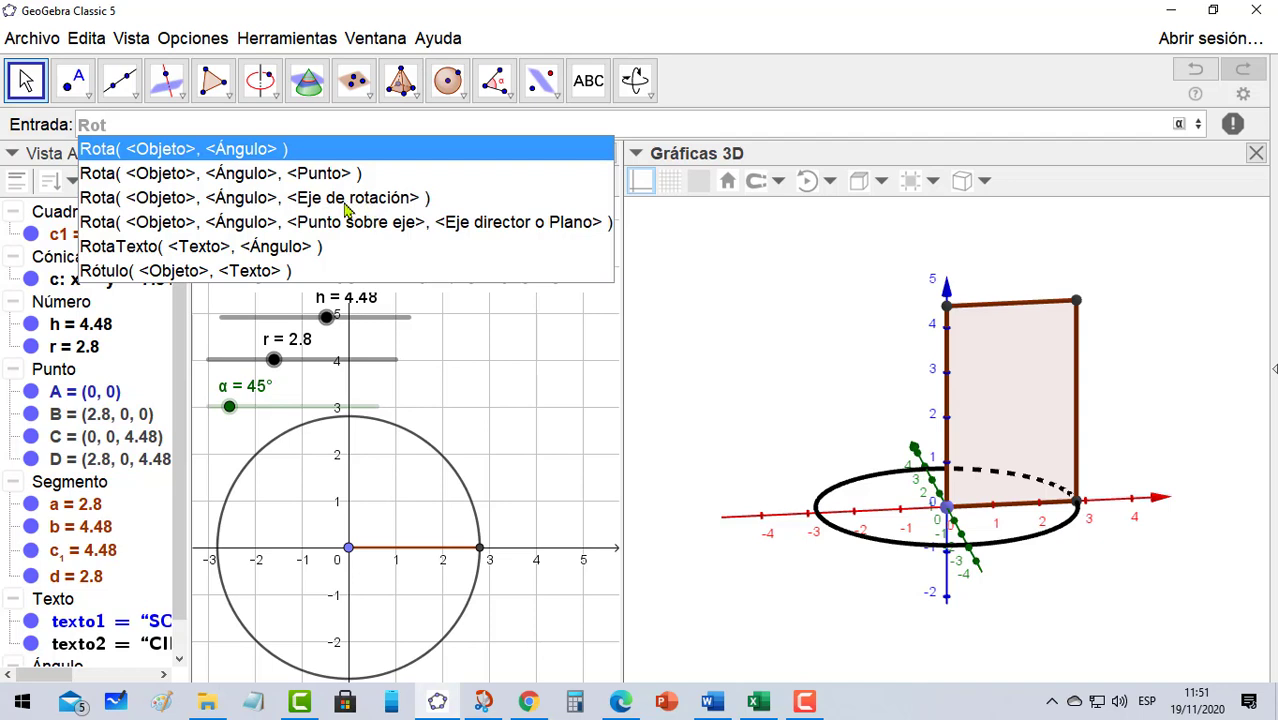
{"action": "left_click", "coordinate": [183, 207]}
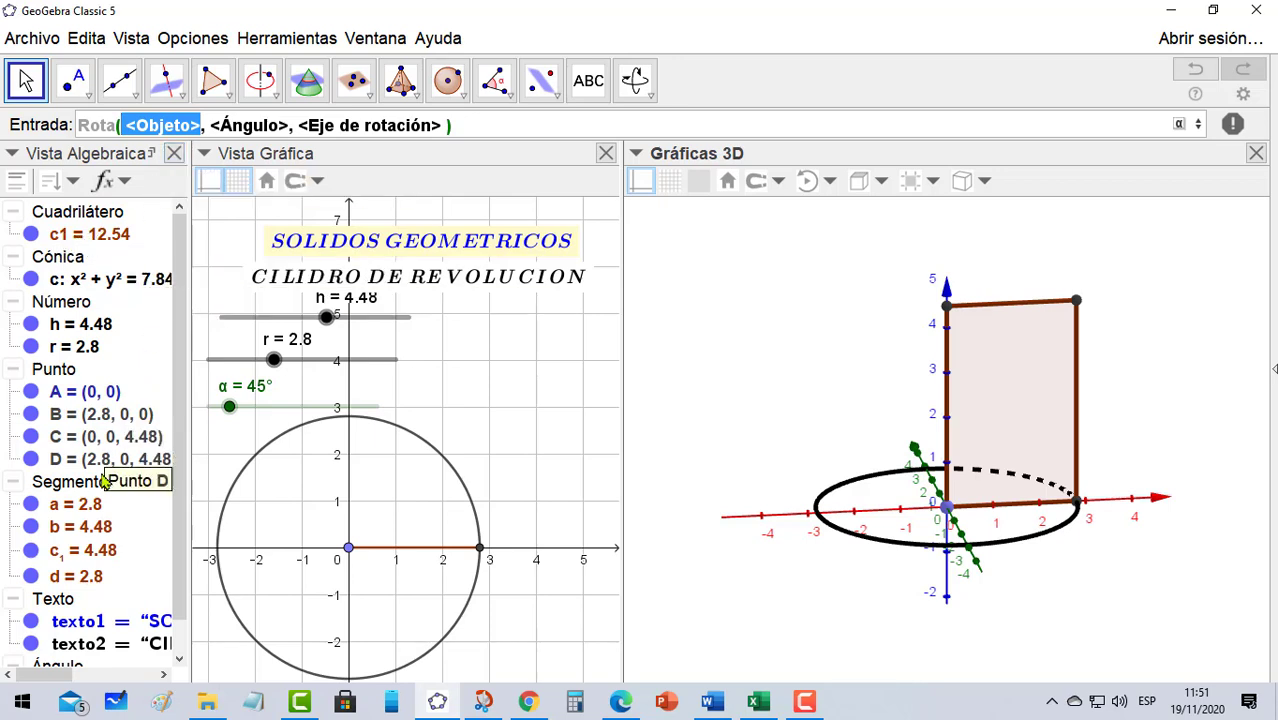
{"action": "type", "text": "c1"}
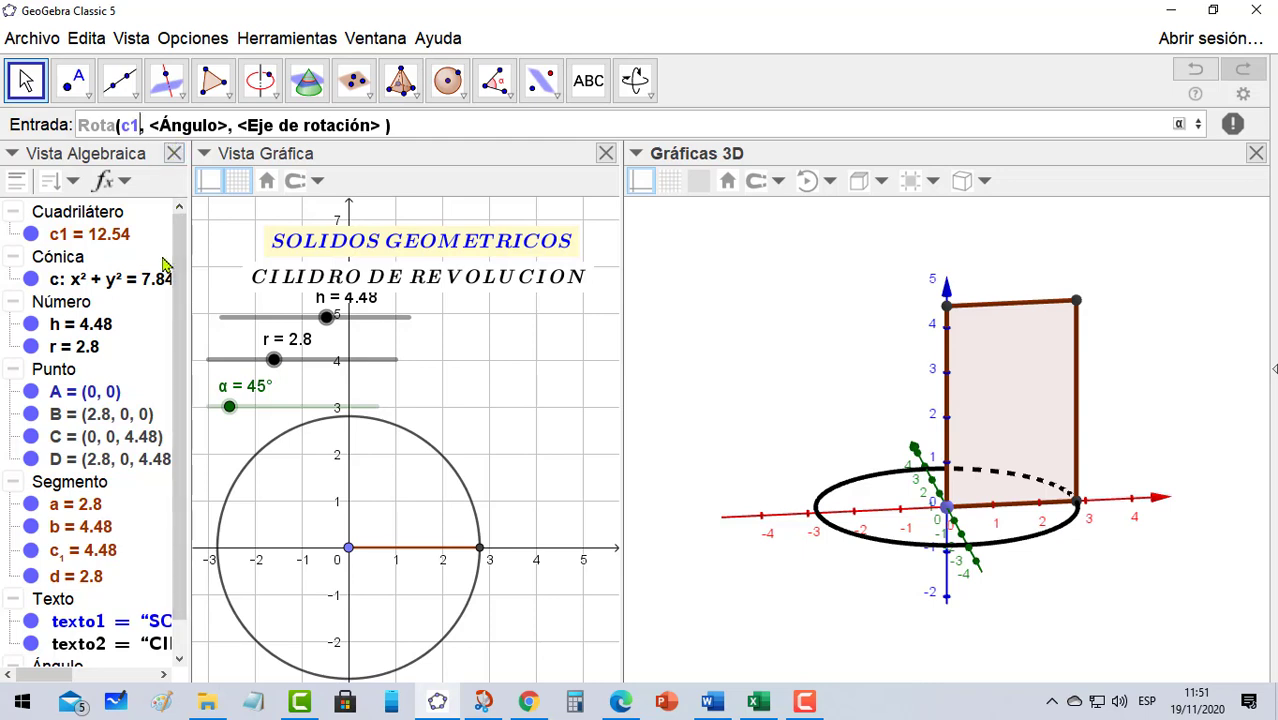
{"action": "key", "text": "Tab"}
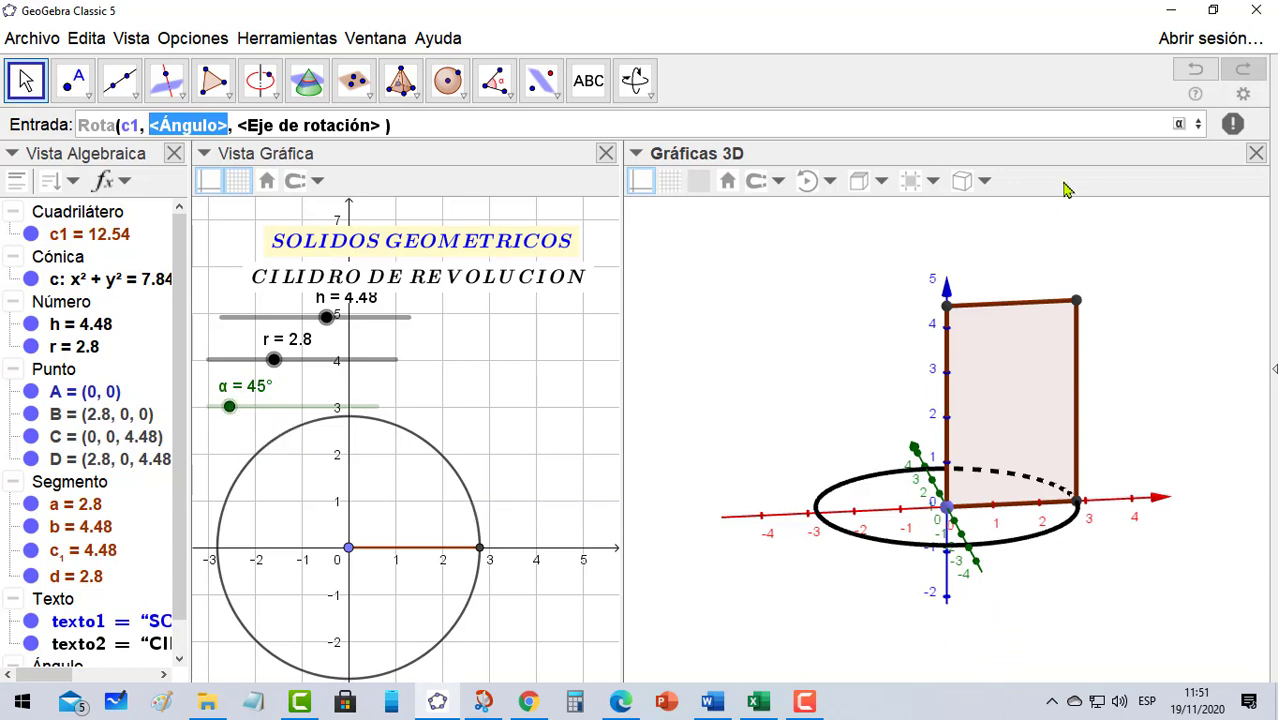
{"action": "left_click", "coordinate": [1180, 127]}
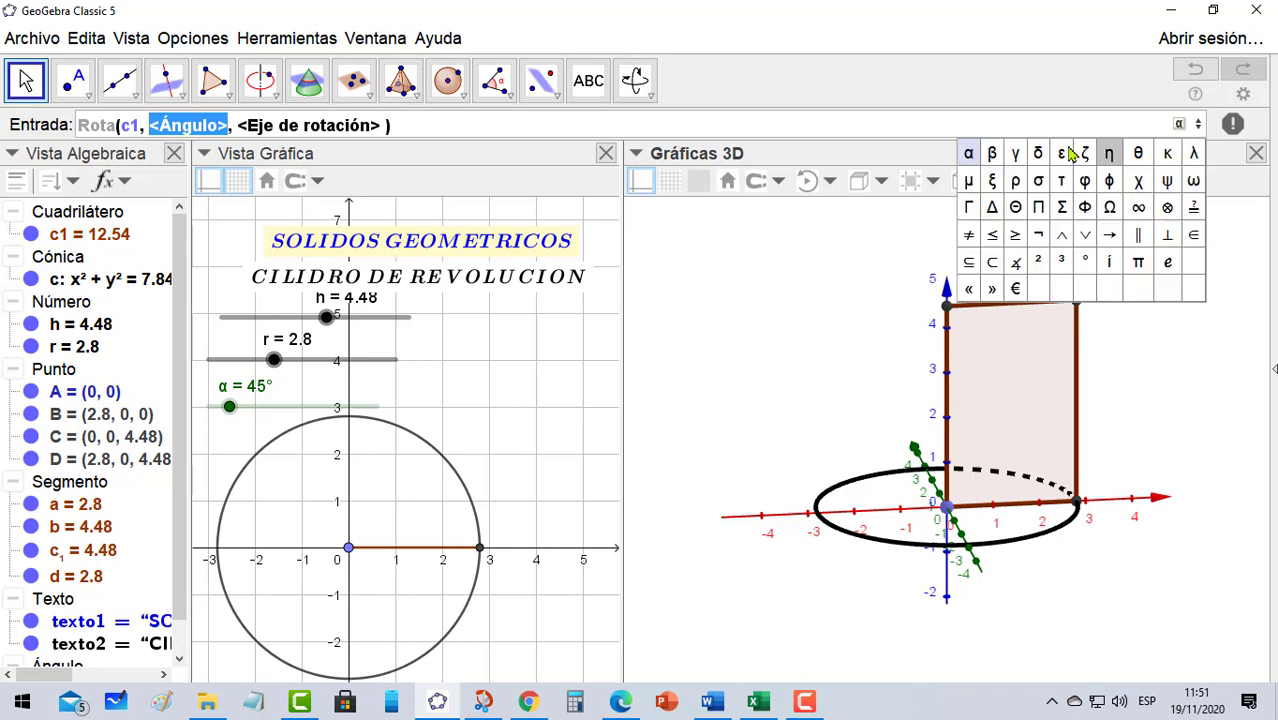
{"action": "left_click", "coordinate": [969, 155]}
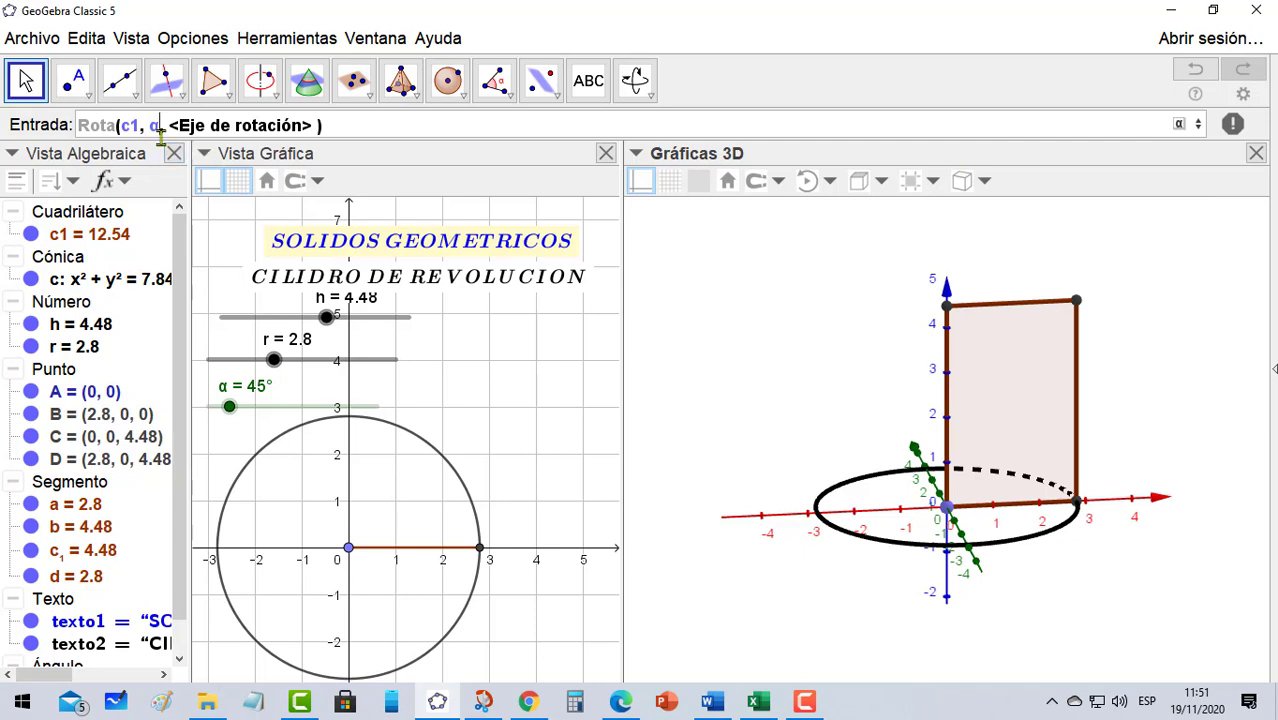
{"action": "key", "text": "Tab"}
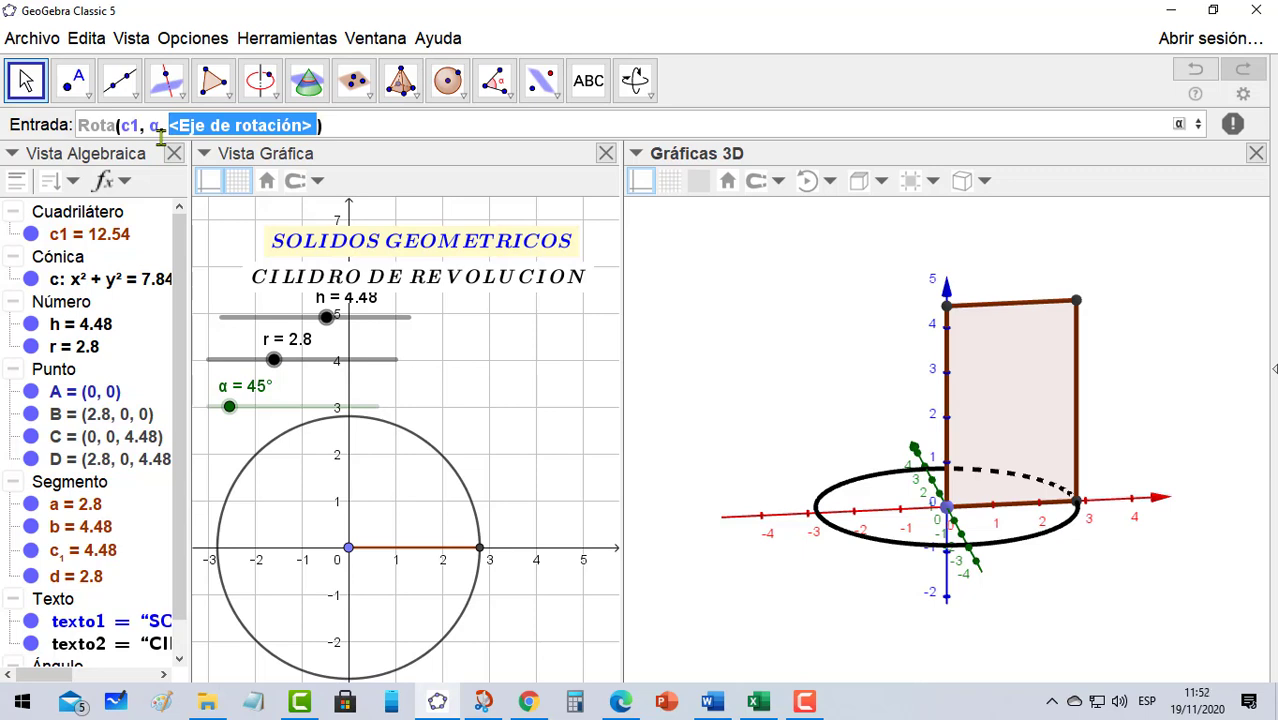
{"action": "type", "text": "E"}
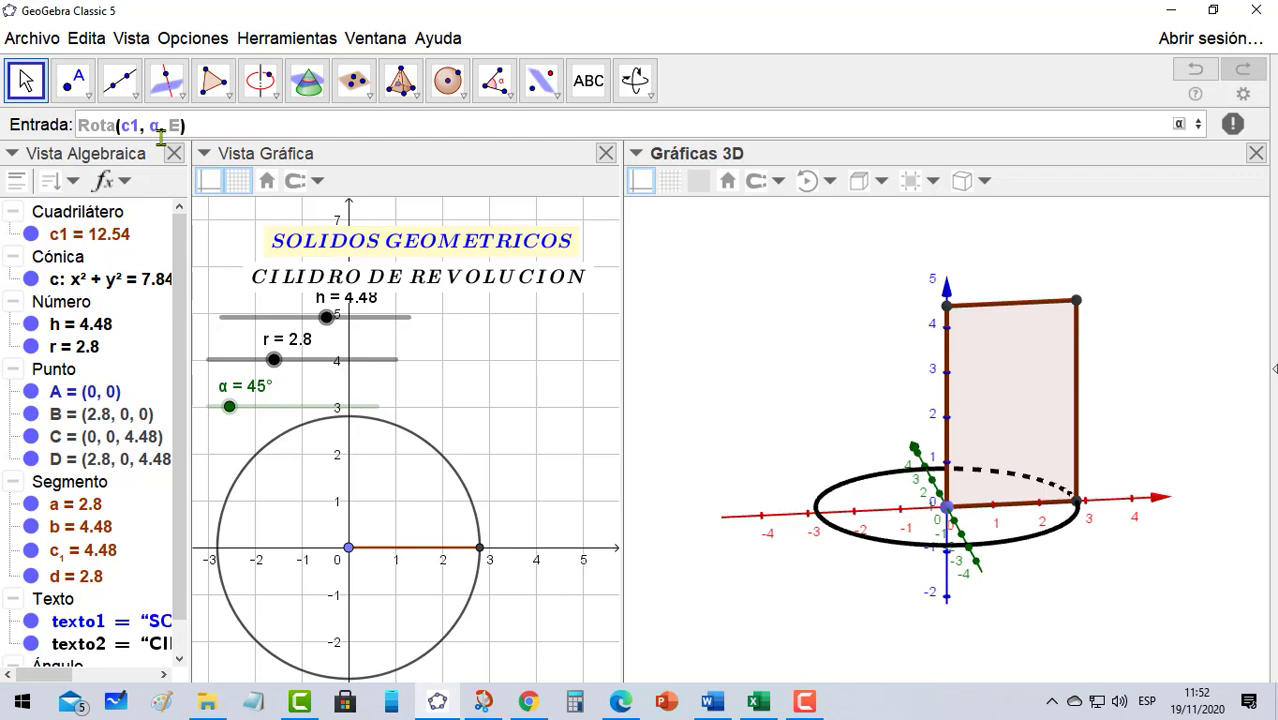
{"action": "type", "text": "je"}
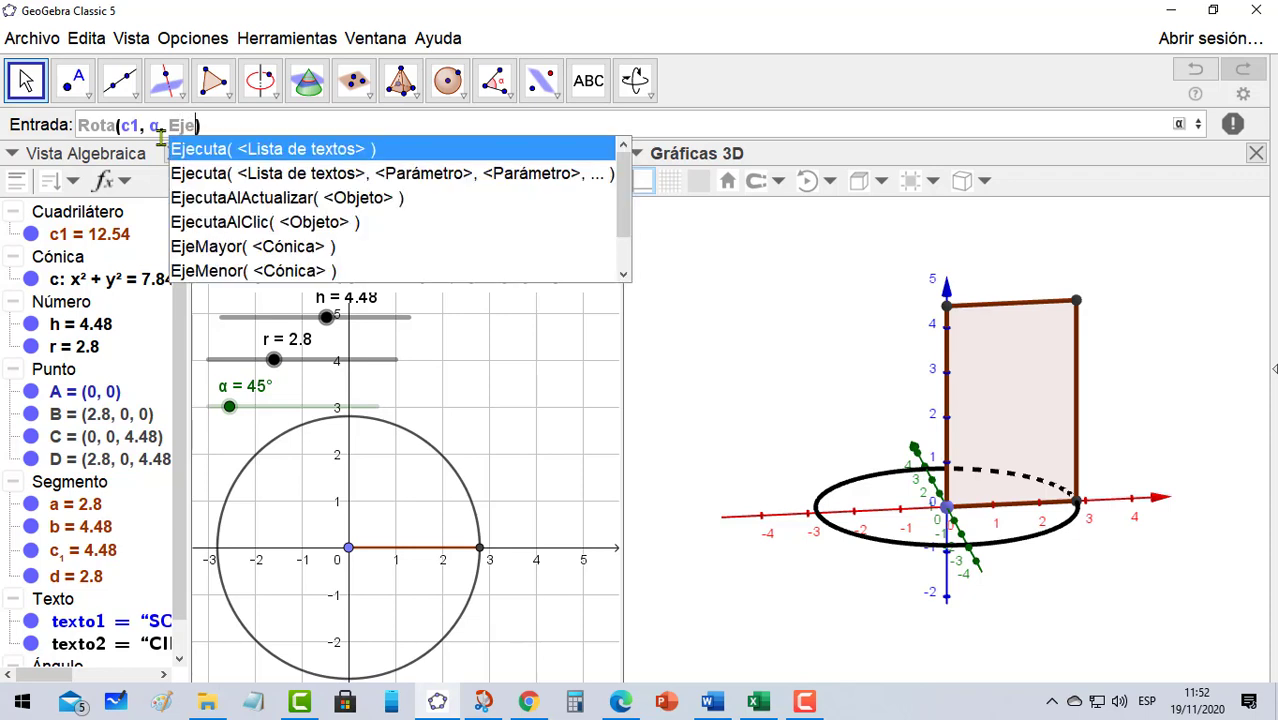
{"action": "type", "text": "Z"}
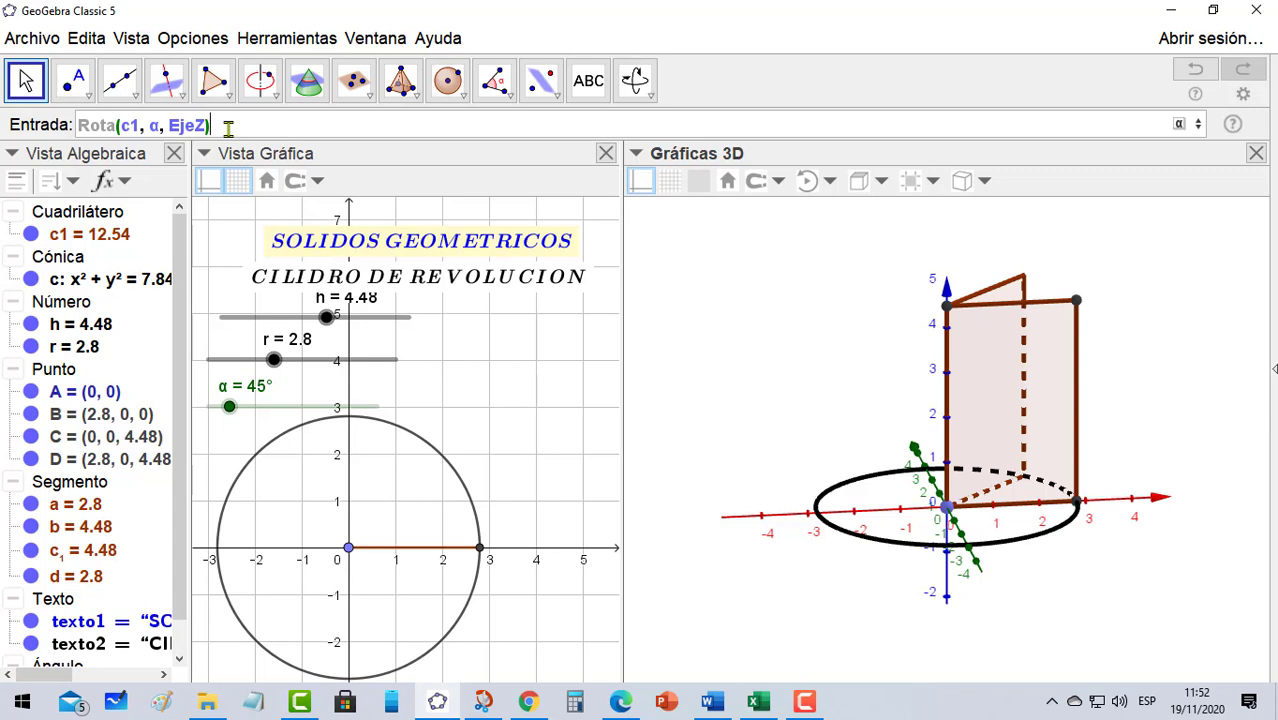
{"action": "key", "text": "Return"}
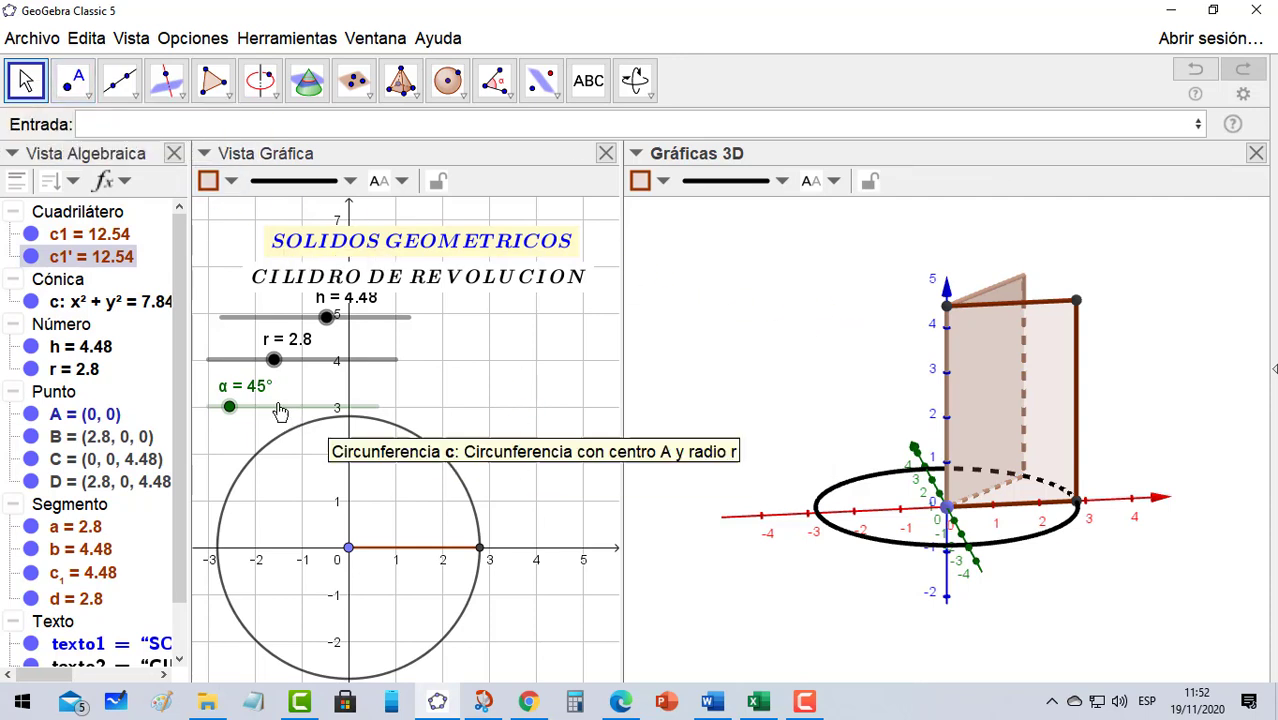
Set angle α to 126° with its slider and hide points A, B, C and D
{"action": "left_click_drag", "start_coordinate": [231, 410], "coordinate": [268, 408]}
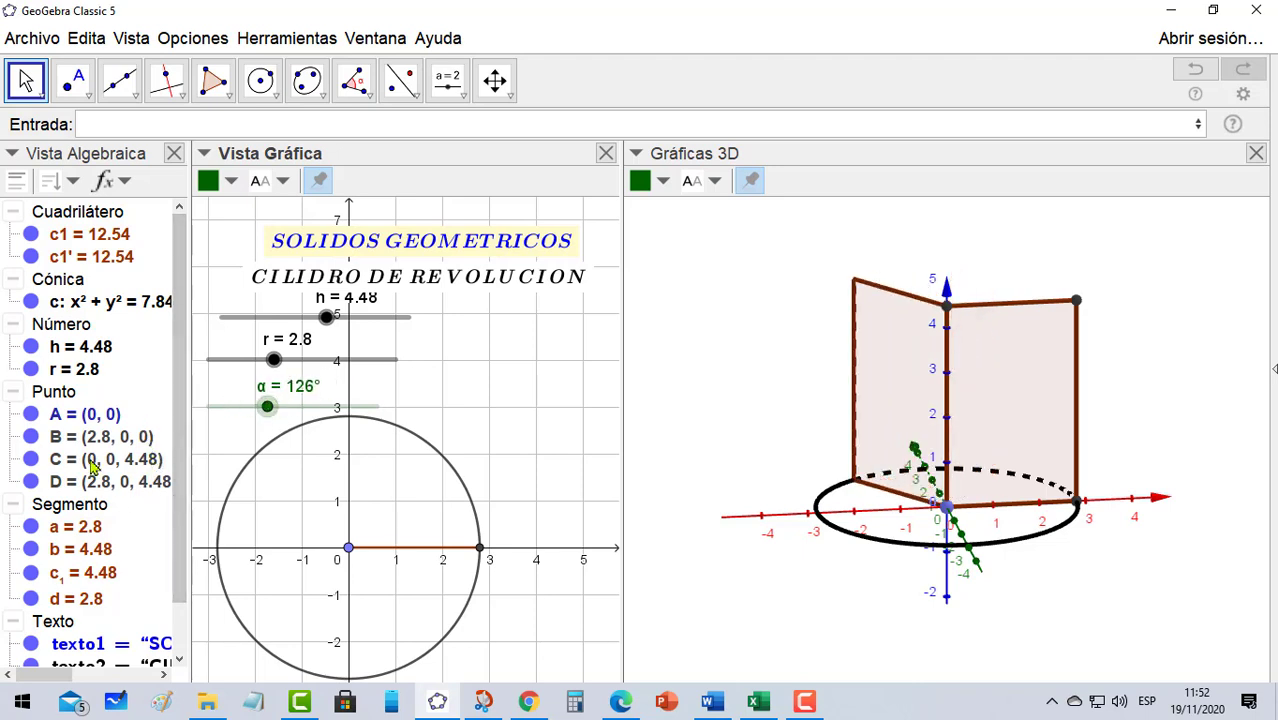
{"action": "left_click", "coordinate": [63, 399]}
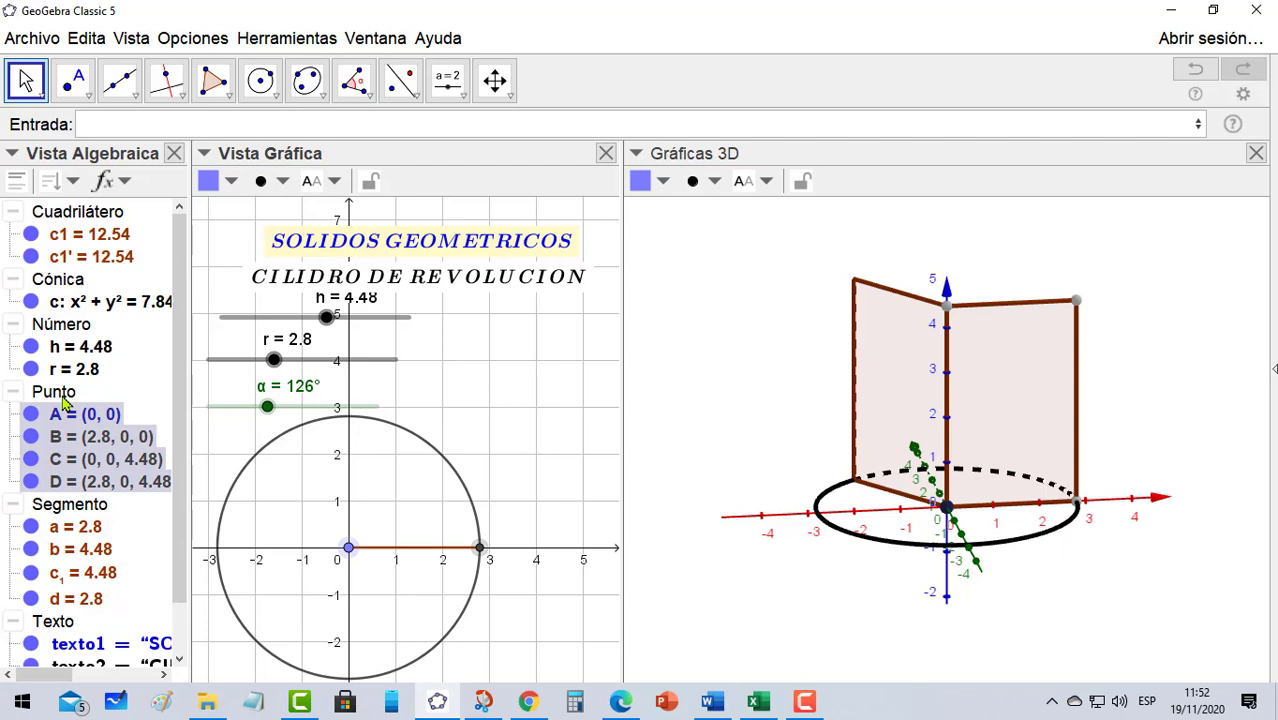
{"action": "right_click", "coordinate": [63, 401]}
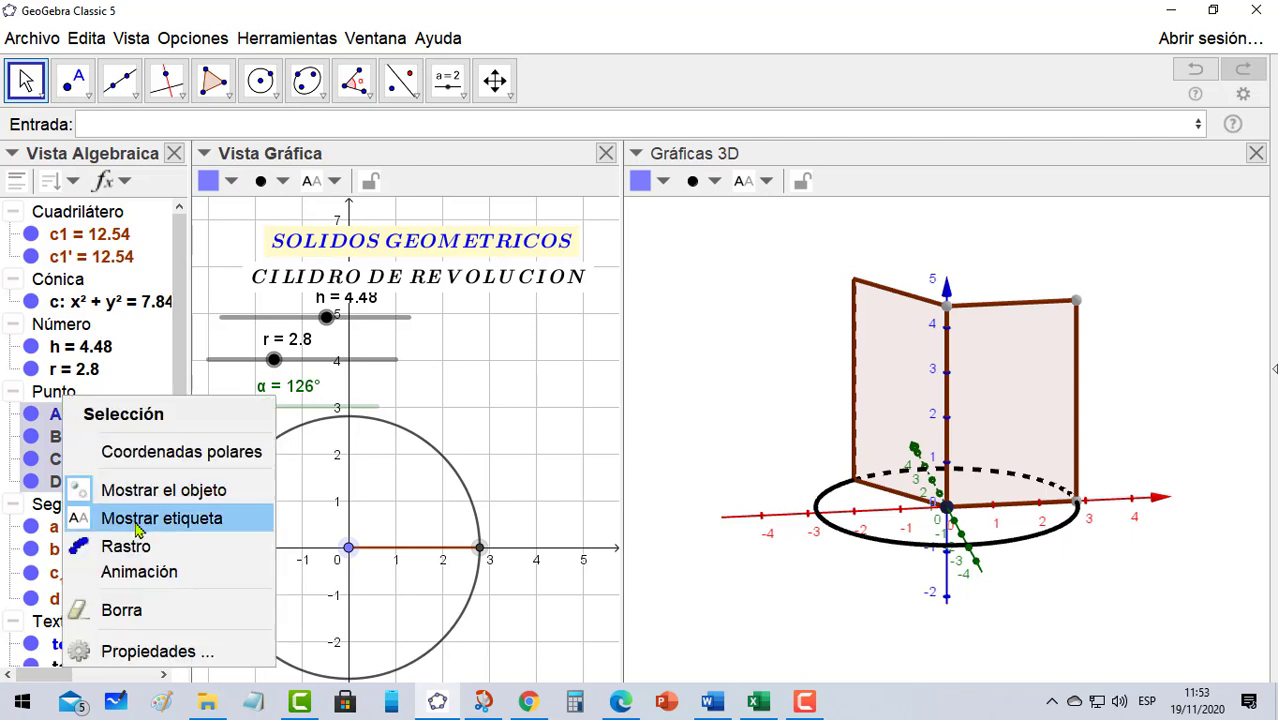
{"action": "left_click", "coordinate": [155, 490]}
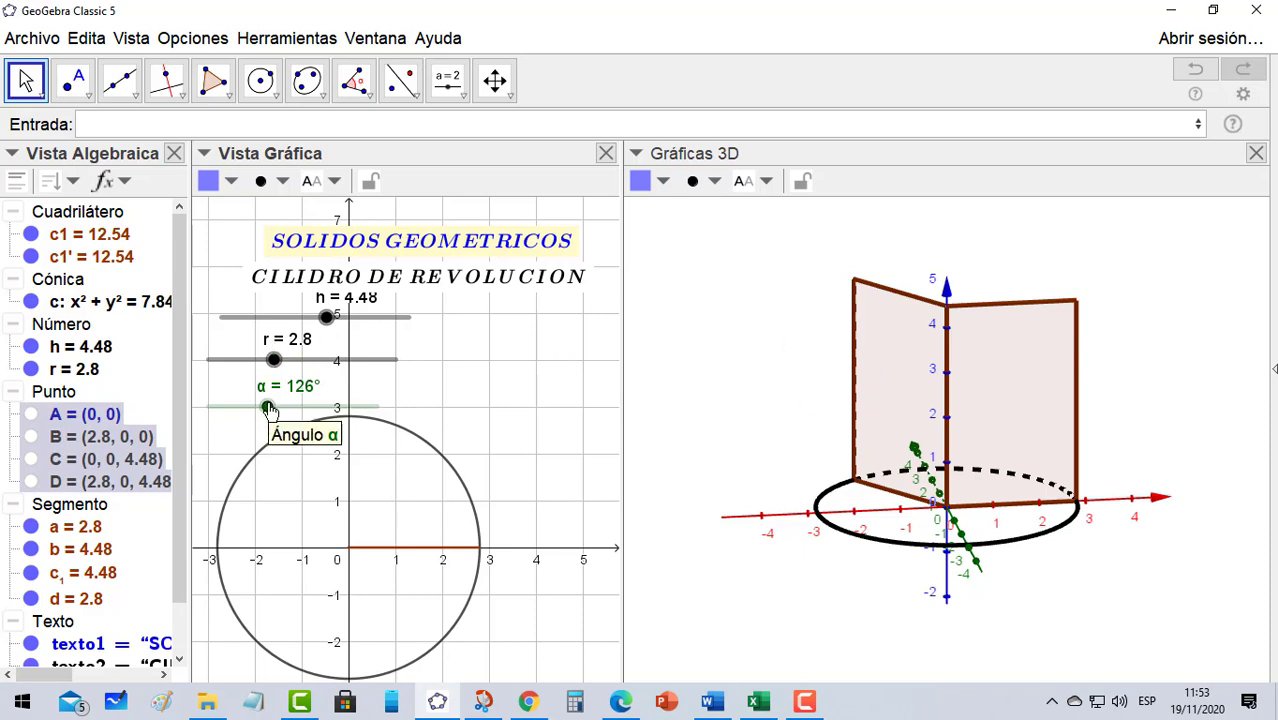
Test the rotation by moving α to 0° and to 116°, and toggle the visibility of the rotated quadrilateral c1'
{"action": "left_click_drag", "start_coordinate": [268, 410], "coordinate": [205, 410]}
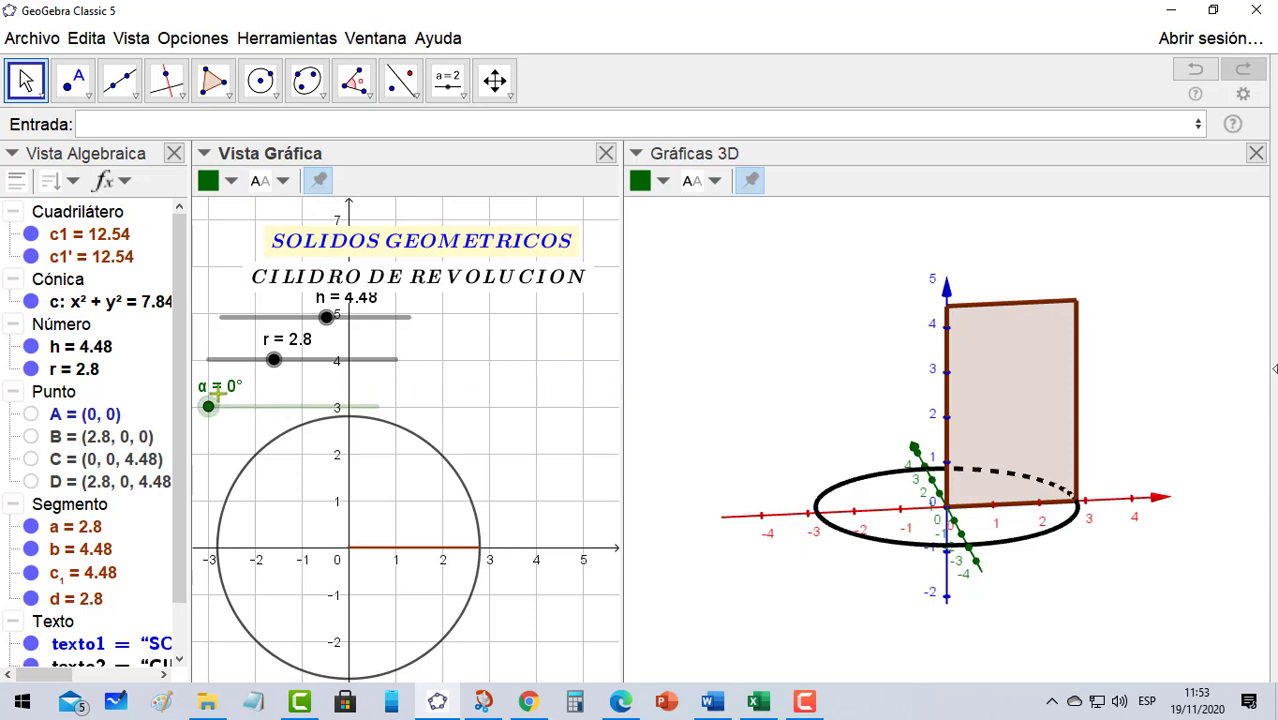
{"action": "left_click_drag", "start_coordinate": [208, 406], "coordinate": [262, 407]}
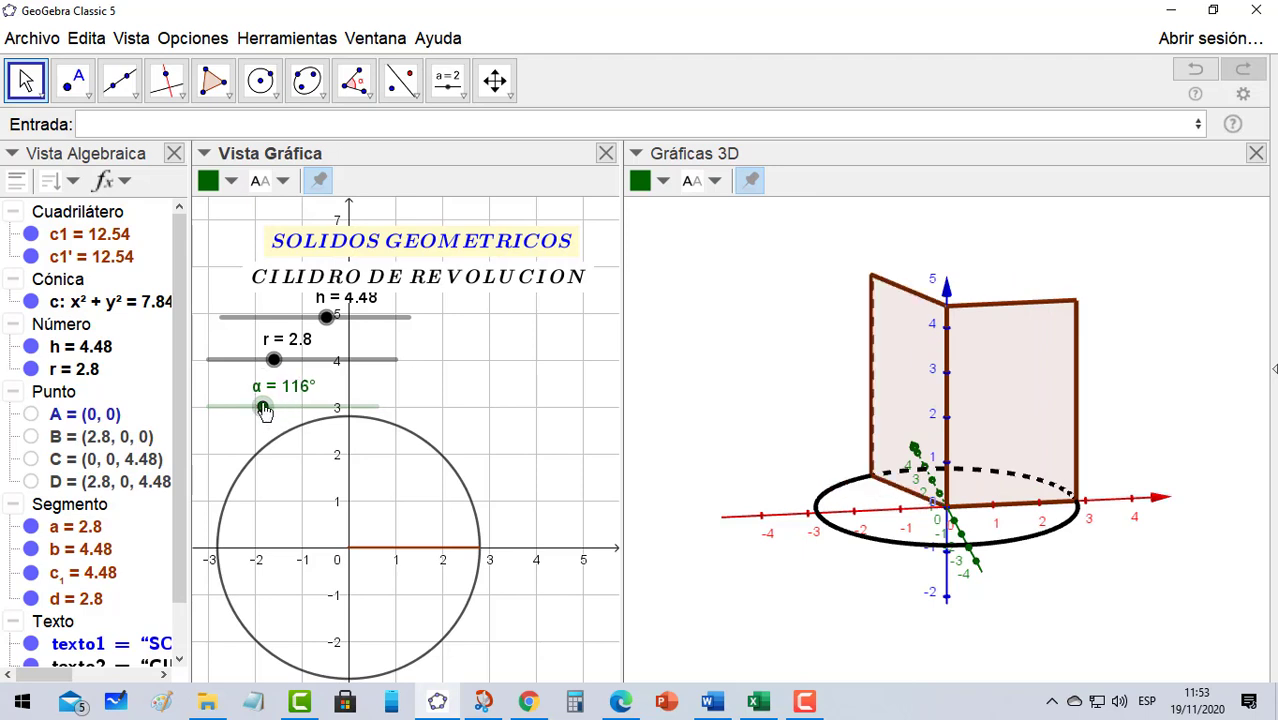
{"action": "left_click", "coordinate": [31, 258]}
{"action": "left_click", "coordinate": [31, 258]}
{"action": "left_click", "coordinate": [31, 258]}
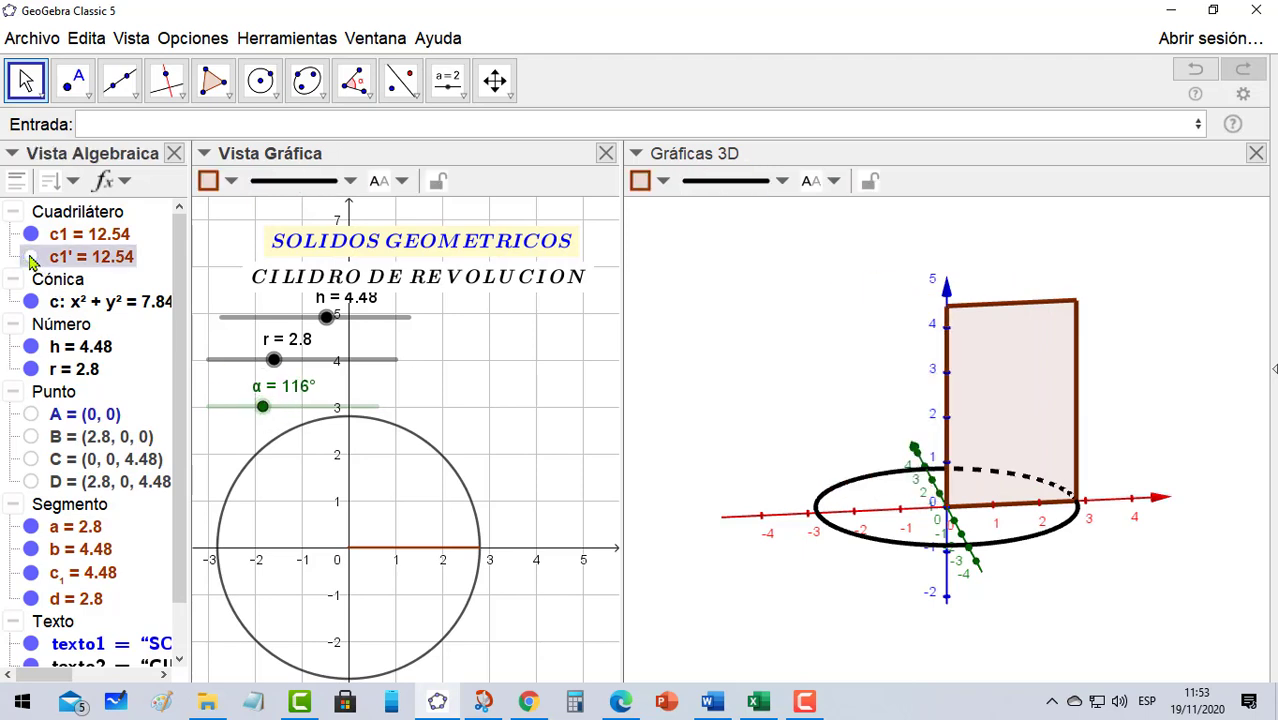
{"action": "left_click", "coordinate": [31, 258]}
{"action": "left_click", "coordinate": [31, 258]}
{"action": "left_click", "coordinate": [31, 258]}
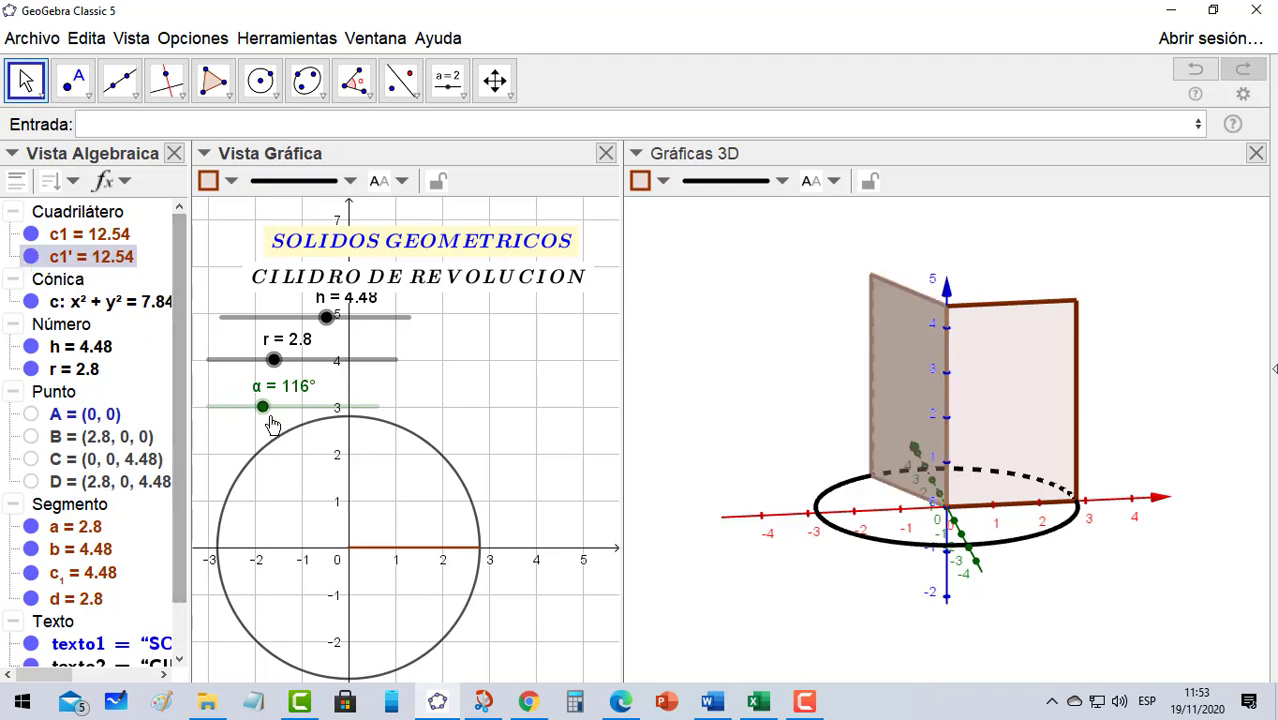
Return α to 0° and turn on the trace of the rotated quadrilateral c1'
{"action": "left_click_drag", "start_coordinate": [262, 406], "coordinate": [180, 412]}
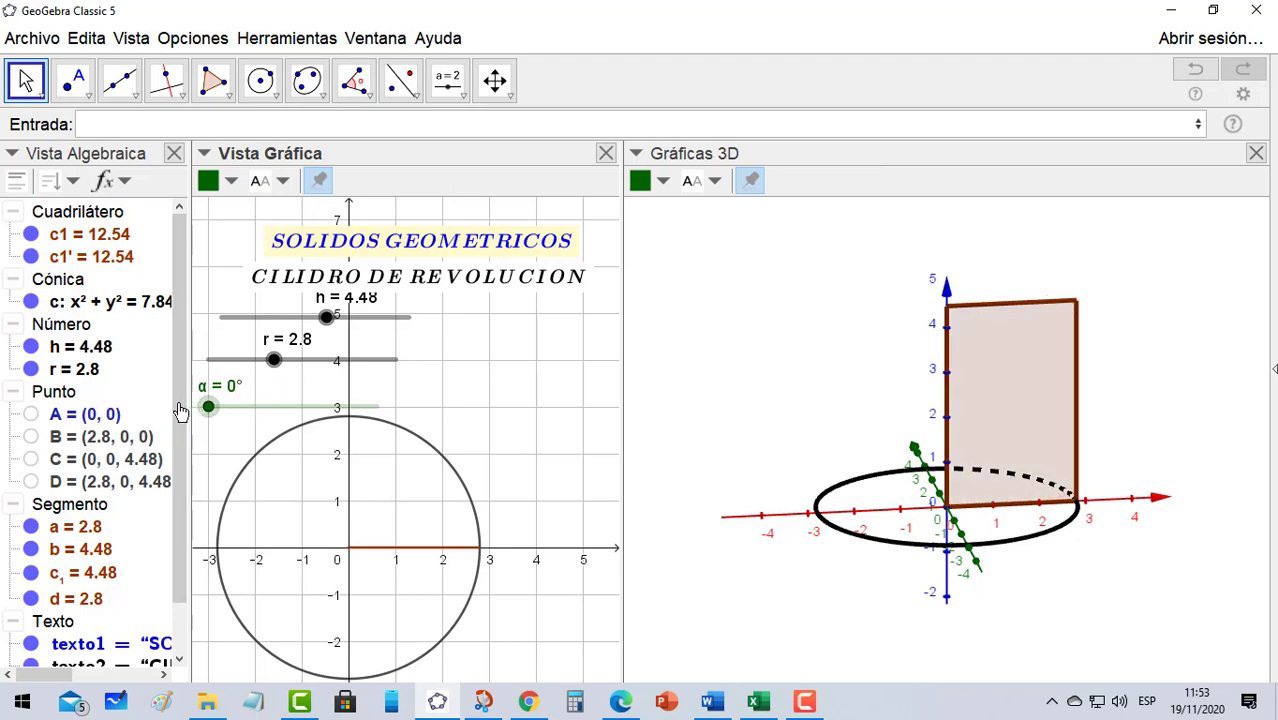
{"action": "left_click", "coordinate": [81, 258]}
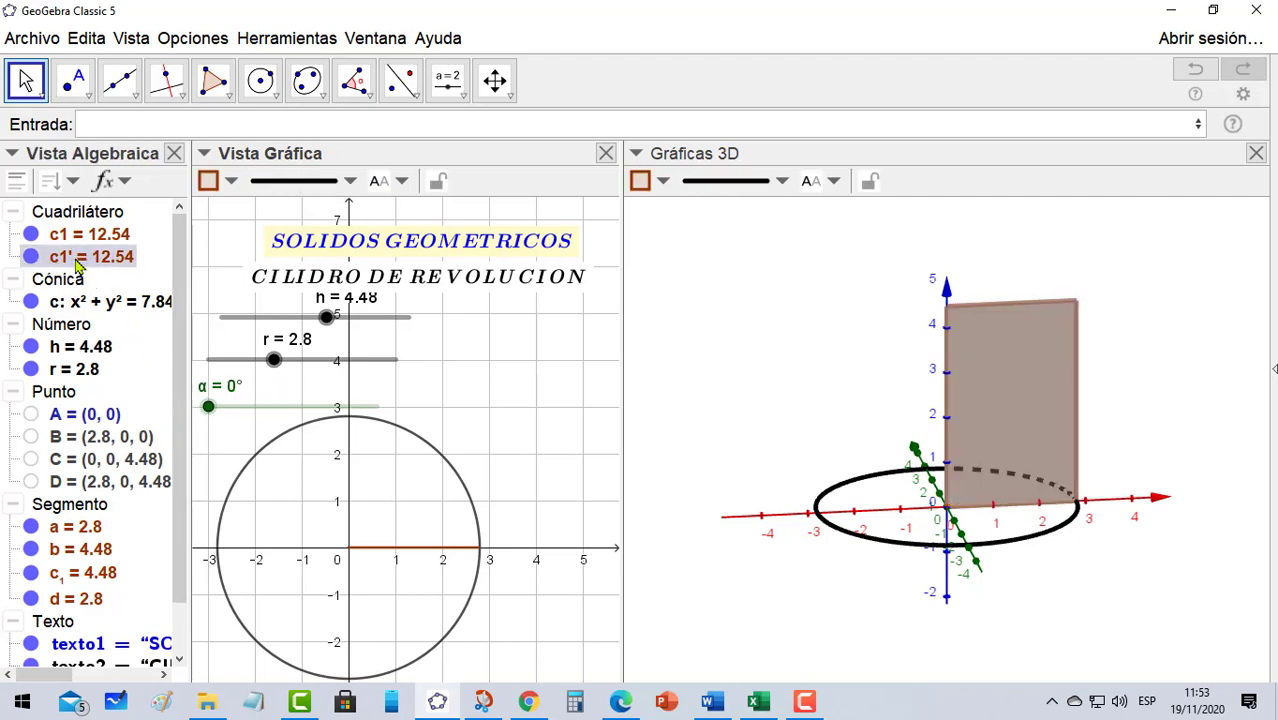
{"action": "mouse_move", "coordinate": [77, 262]}
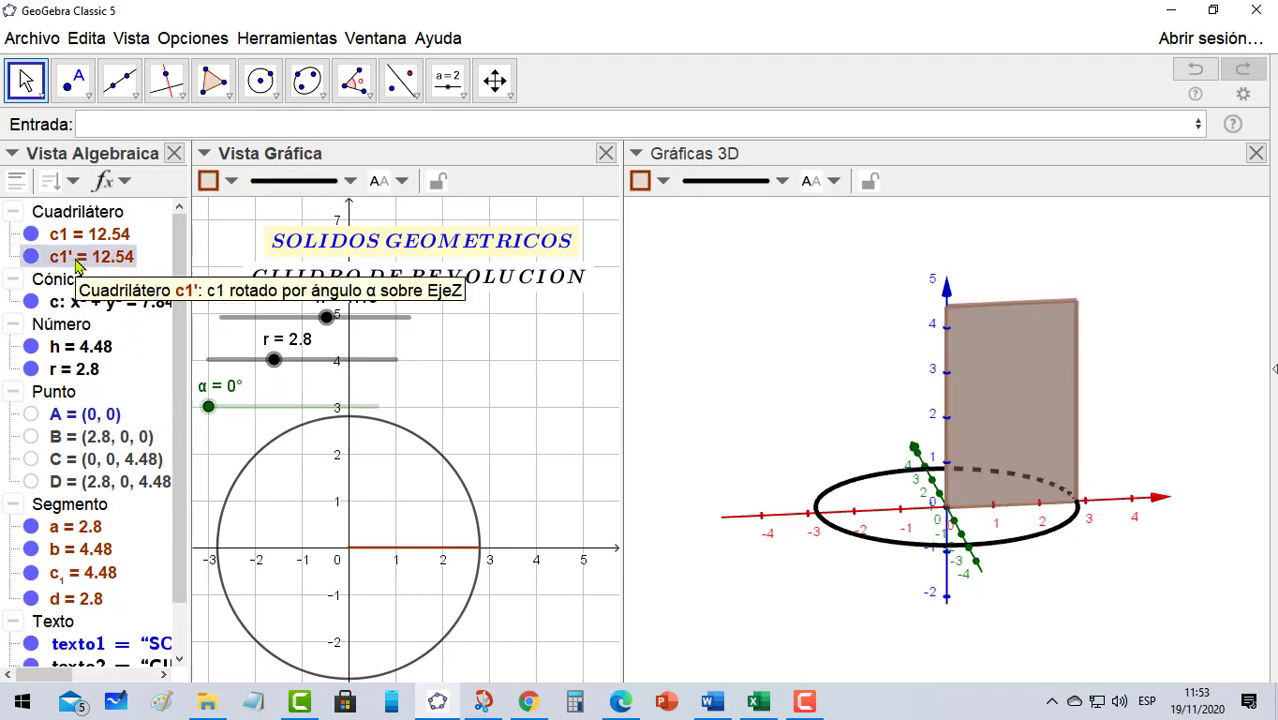
{"action": "right_click", "coordinate": [77, 262]}
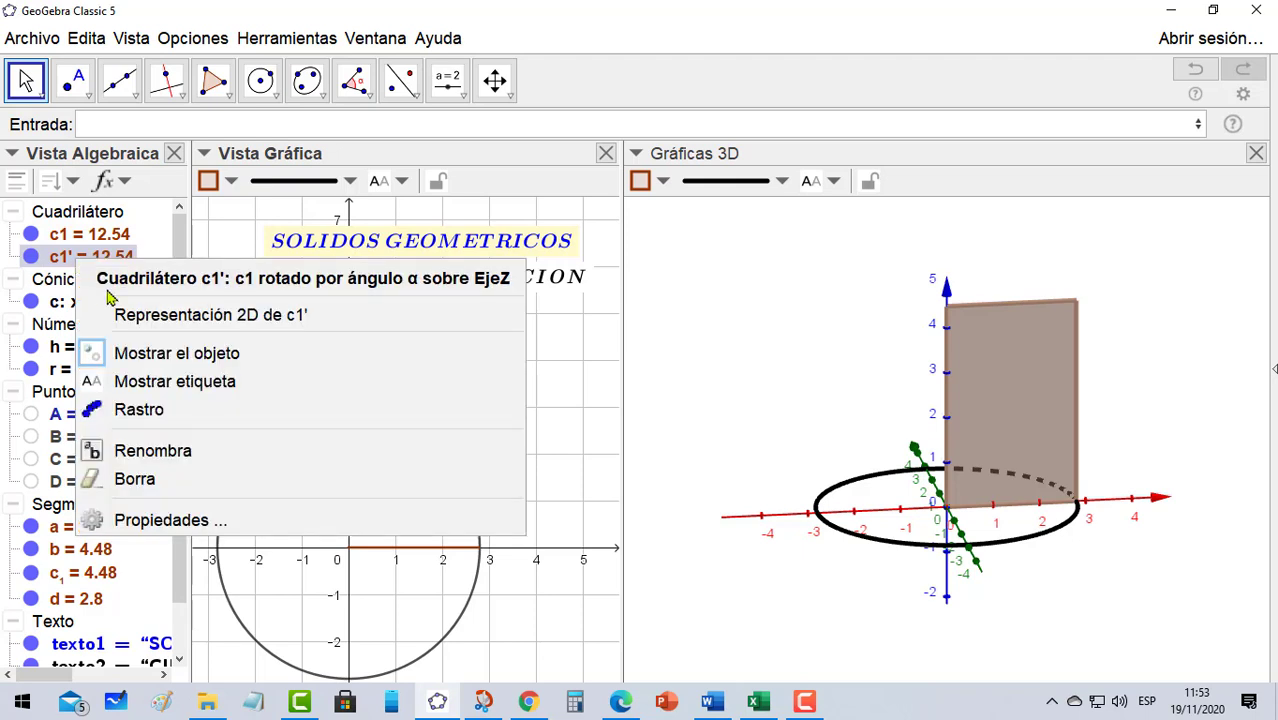
{"action": "left_click", "coordinate": [155, 418]}
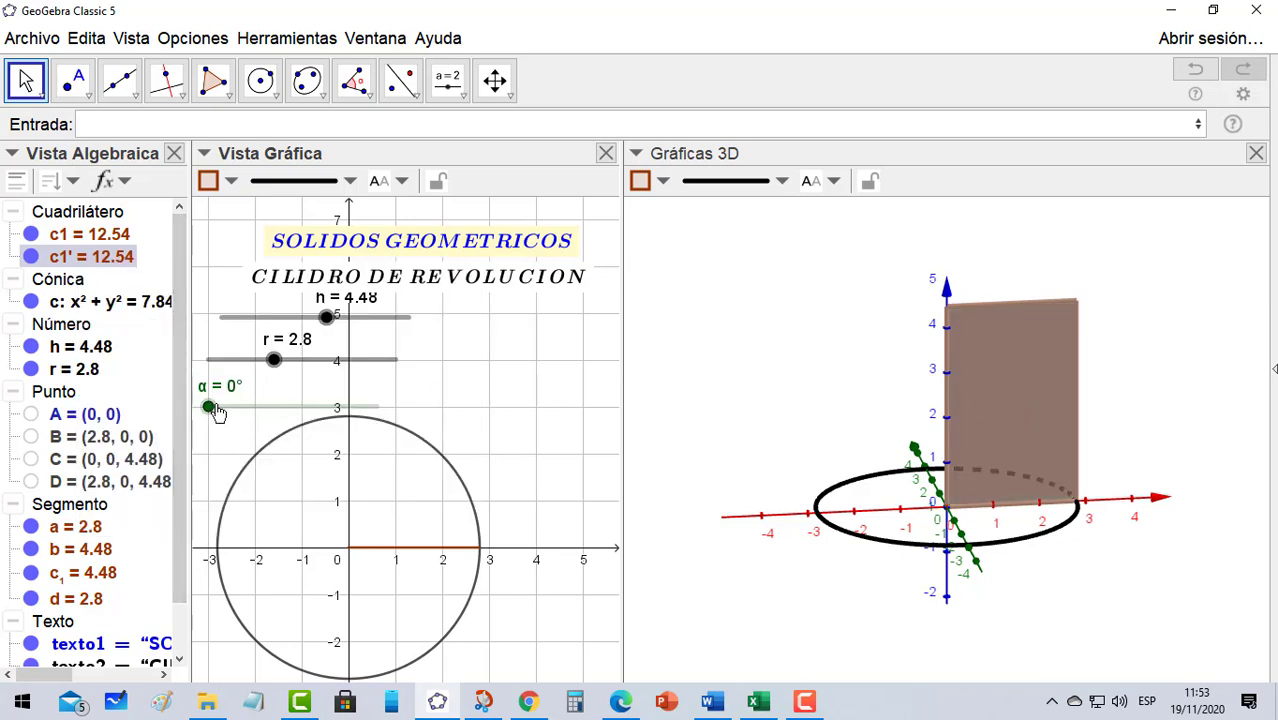
Move α to 66° and start its animation so that c1' sweeps out the solid
{"action": "left_click_drag", "start_coordinate": [213, 414], "coordinate": [241, 417]}
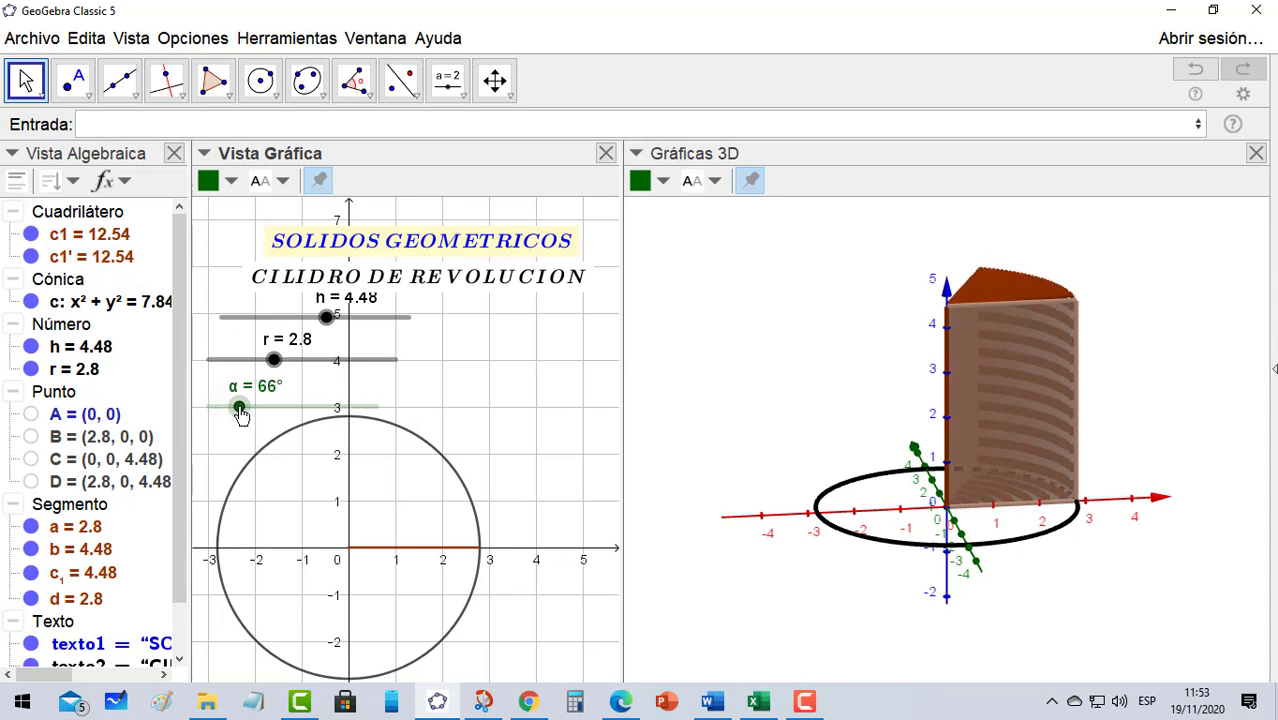
{"action": "right_click", "coordinate": [239, 406]}
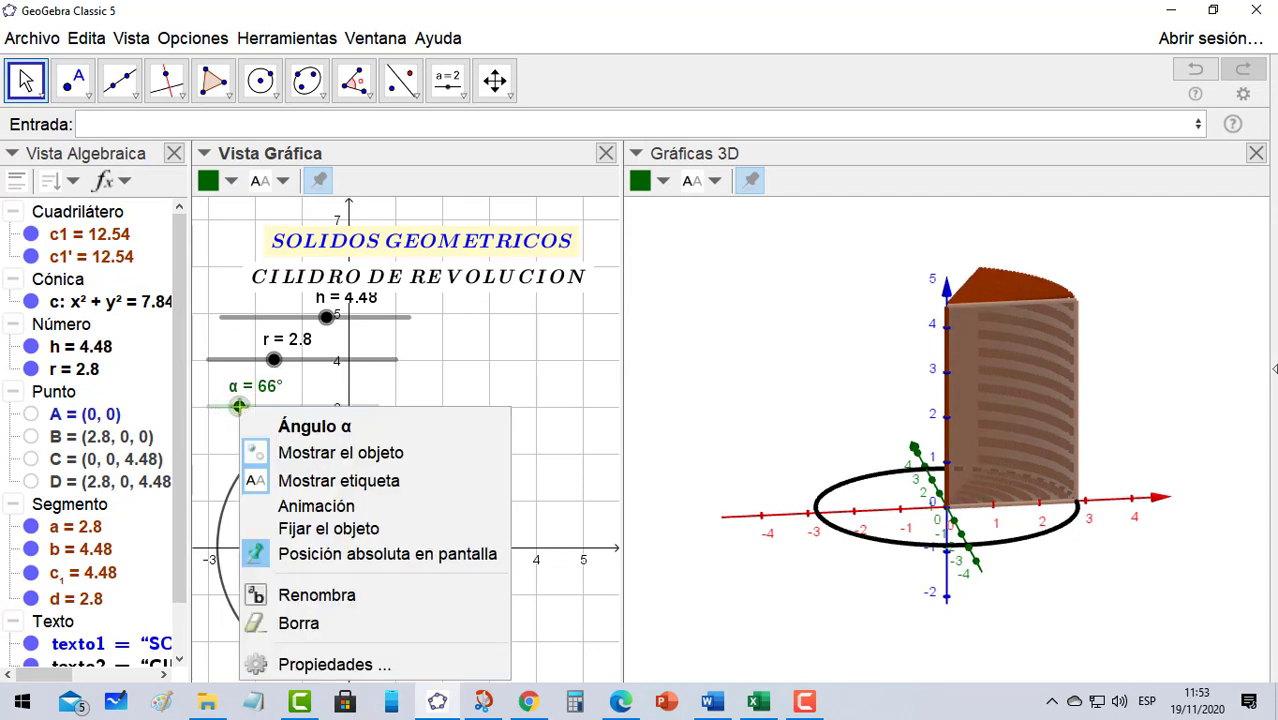
{"action": "left_click", "coordinate": [350, 508]}
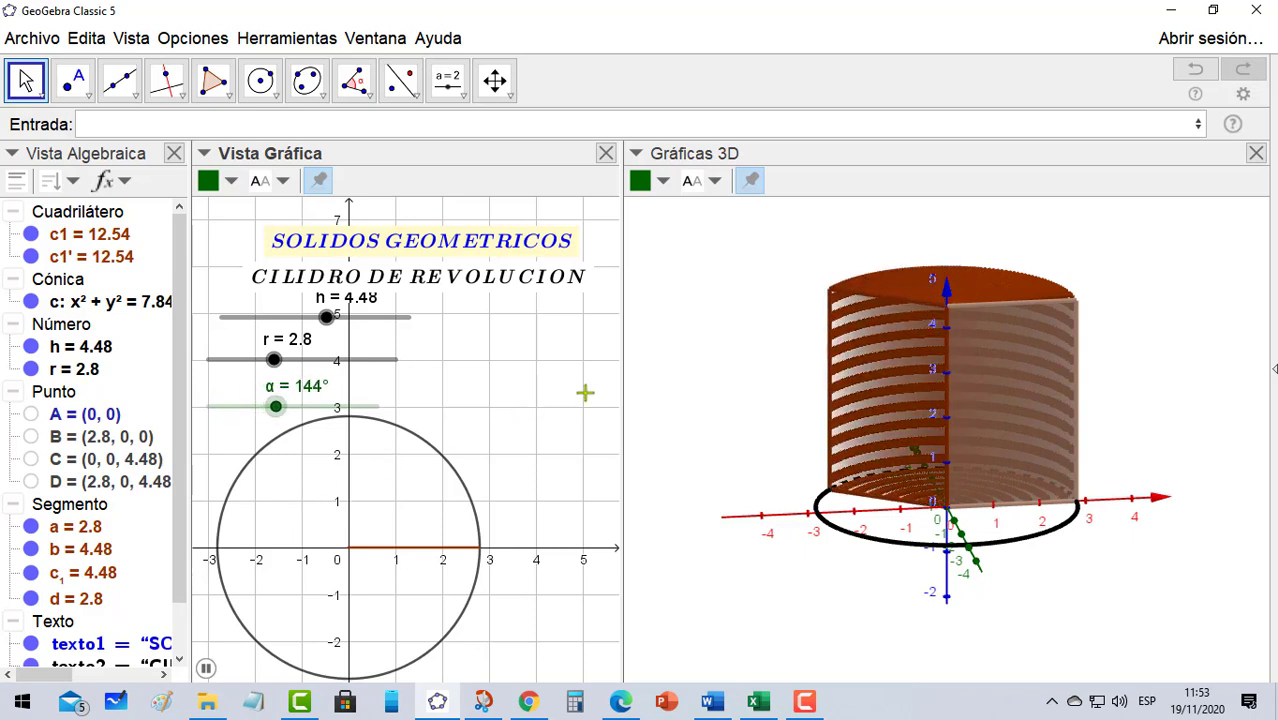
View the traced cylinder from above and from the side while α animates, and pause the animation
{"action": "left_click", "coordinate": [666, 291]}
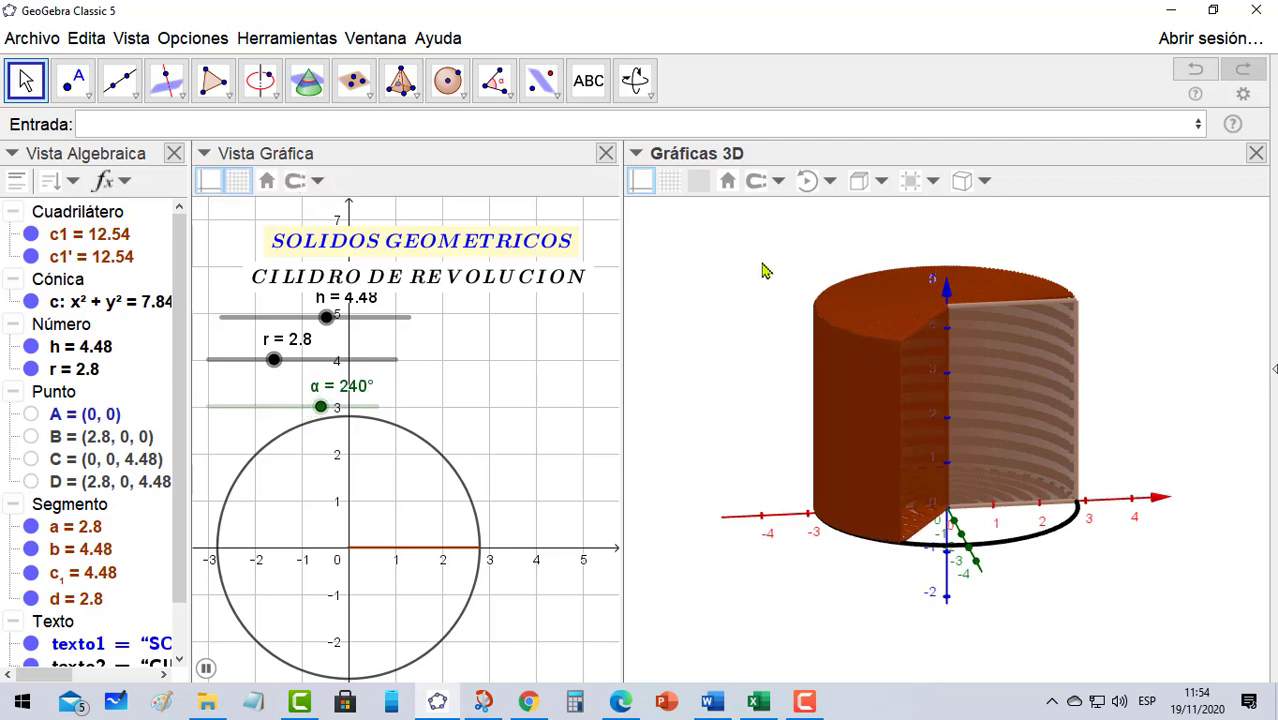
{"action": "left_click_drag", "start_coordinate": [755, 271], "coordinate": [758, 295]}
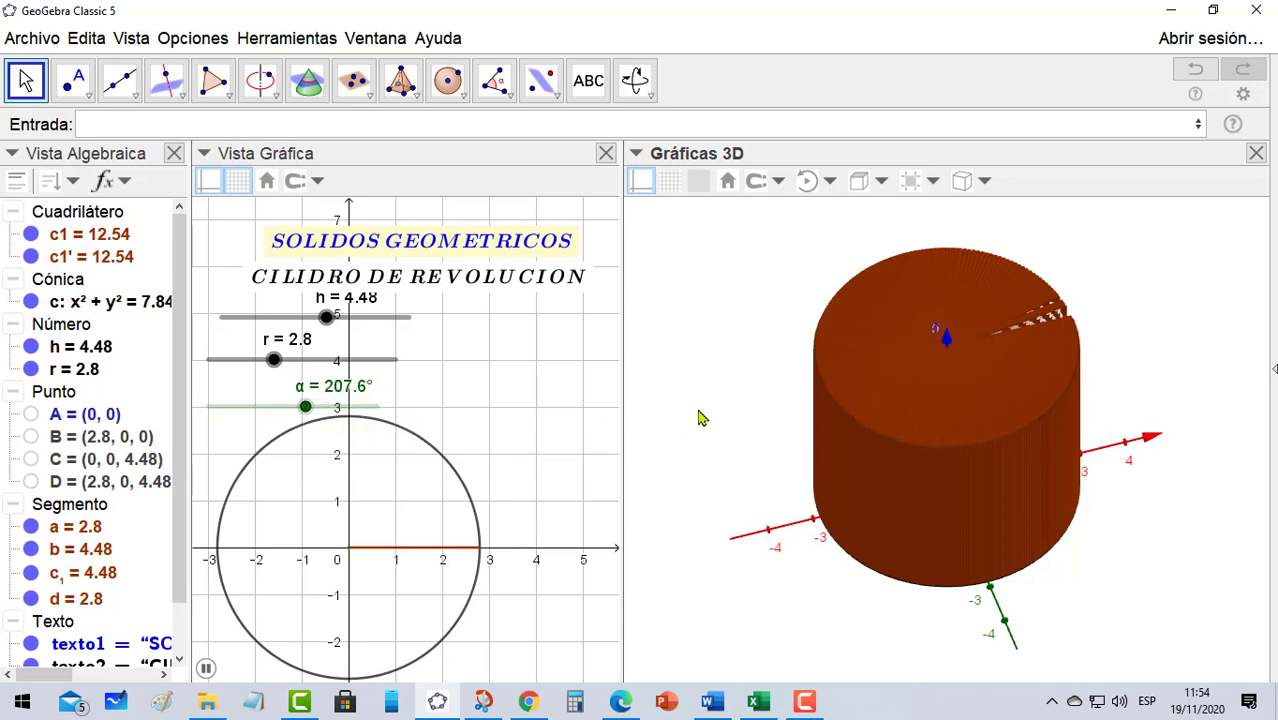
{"action": "mouse_move", "coordinate": [700, 418]}
{"action": "left_mouse_down"}
{"action": "mouse_move", "coordinate": [690, 402]}
{"action": "mouse_move", "coordinate": [710, 362]}
{"action": "mouse_move", "coordinate": [702, 337]}
{"action": "mouse_move", "coordinate": [682, 340]}
{"action": "mouse_move", "coordinate": [679, 357]}
{"action": "mouse_move", "coordinate": [700, 428]}
{"action": "left_mouse_up"}
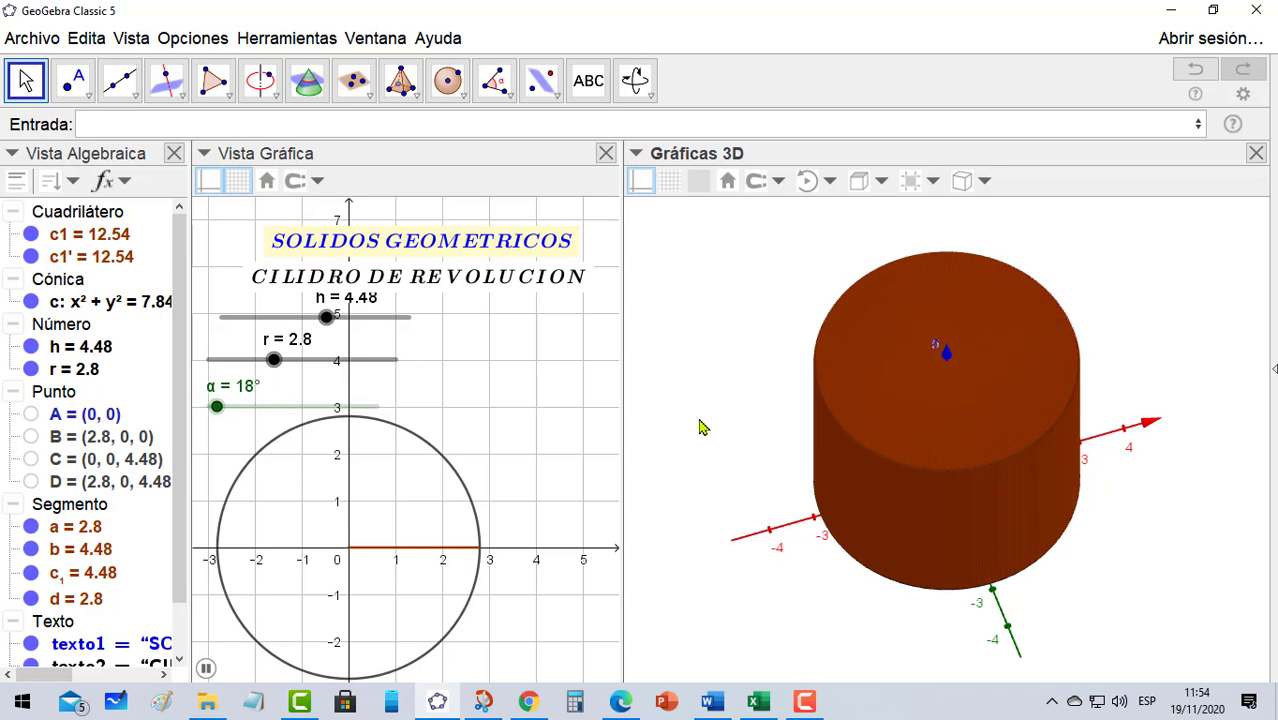
{"action": "left_click_drag", "start_coordinate": [700, 427], "coordinate": [712, 390]}
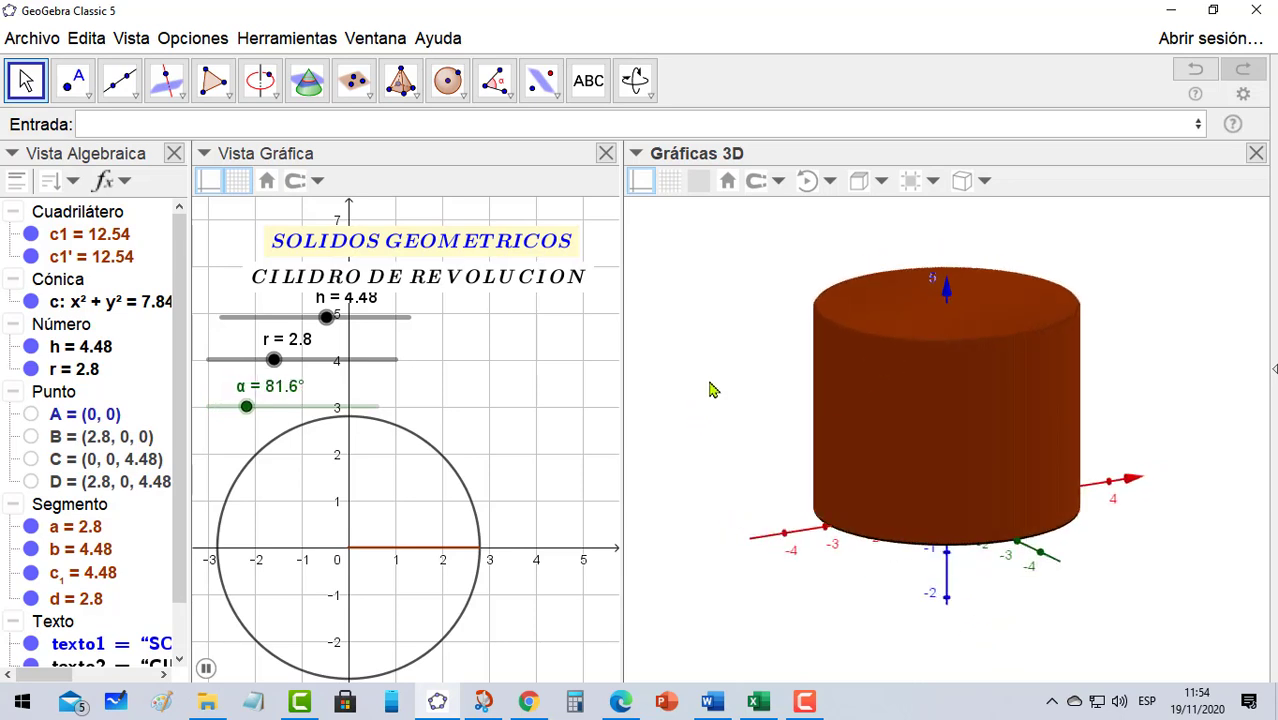
{"action": "left_click", "coordinate": [204, 668]}
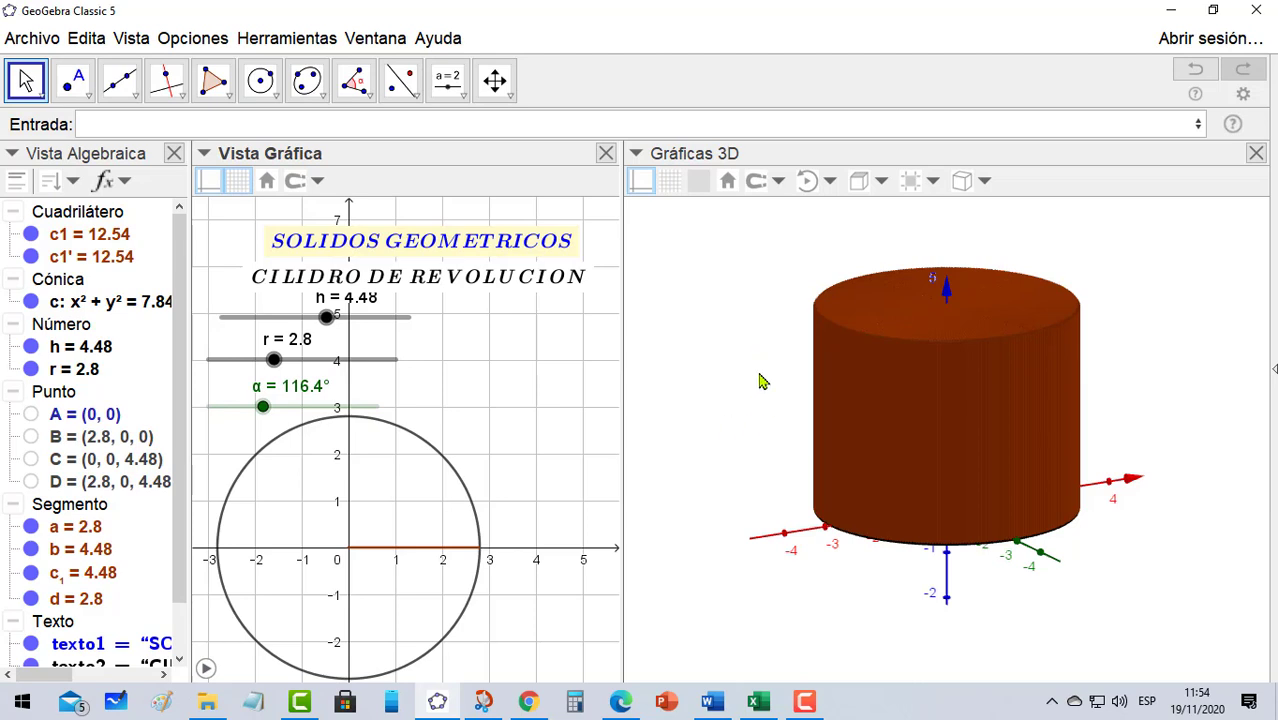
Clear the trace from the 3D view and reset α to 0°
{"action": "scroll", "coordinate": [760, 381], "scroll_direction": "up", "scroll_amount": 1}
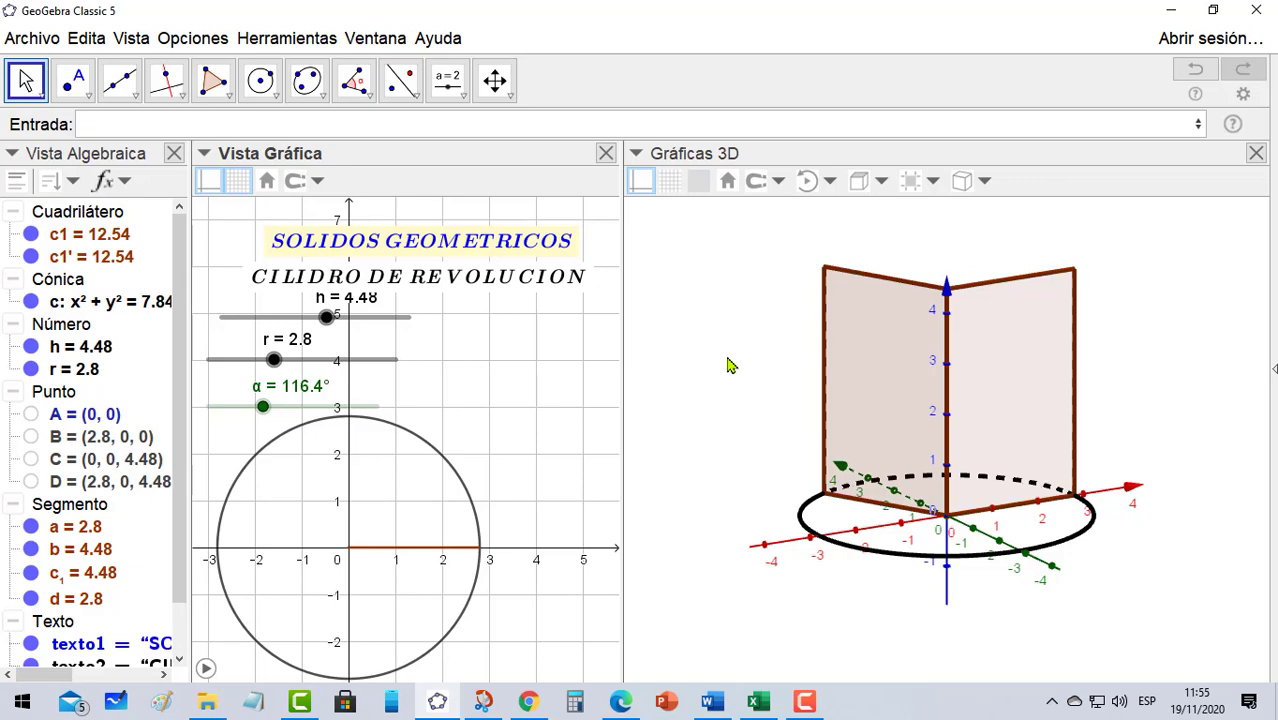
{"action": "left_click_drag", "start_coordinate": [729, 366], "coordinate": [803, 369]}
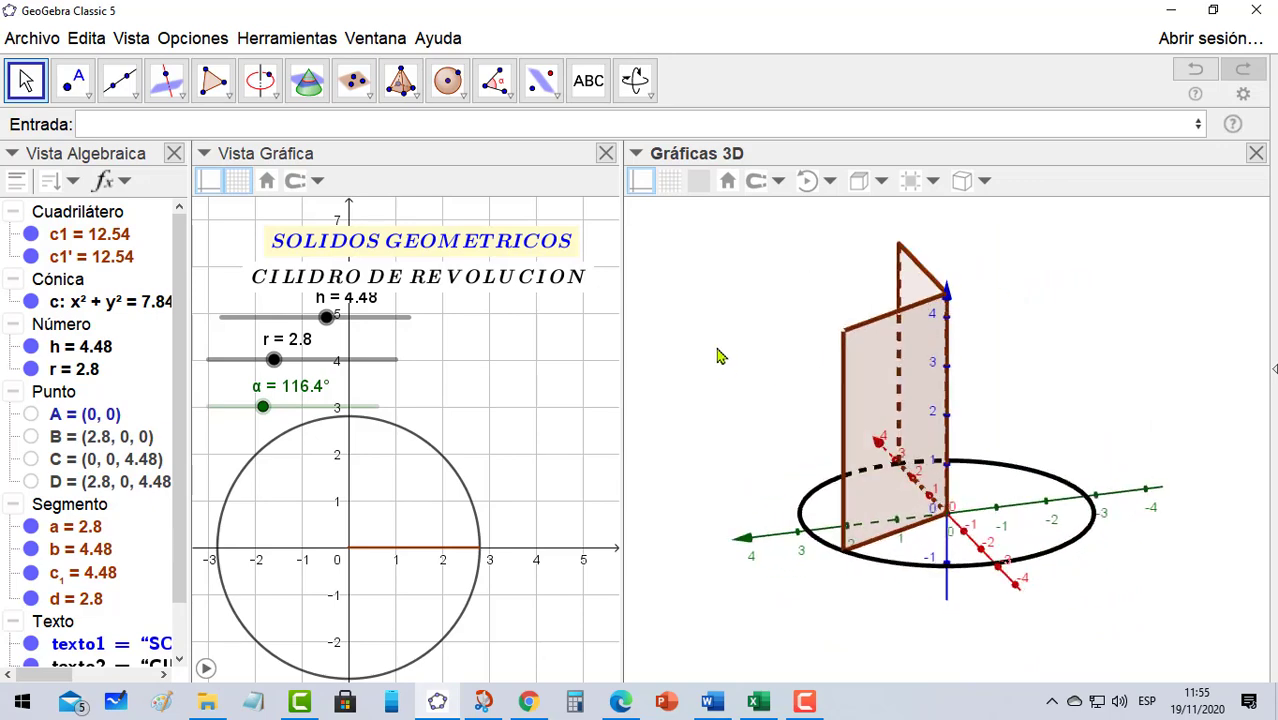
{"action": "left_click_drag", "start_coordinate": [267, 414], "coordinate": [170, 404]}
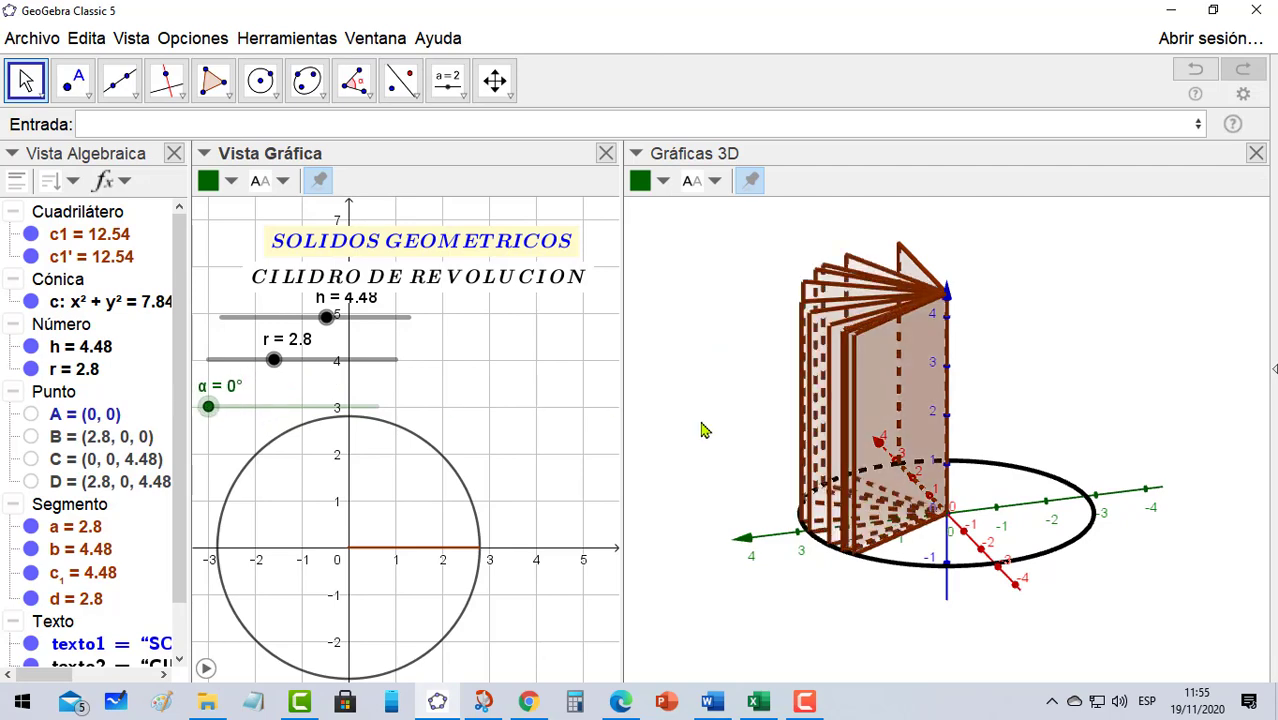
{"action": "mouse_move", "coordinate": [702, 430]}
{"action": "left_mouse_down"}
{"action": "mouse_move", "coordinate": [687, 414]}
{"action": "mouse_move", "coordinate": [732, 436]}
{"action": "mouse_move", "coordinate": [685, 434]}
{"action": "mouse_move", "coordinate": [710, 441]}
{"action": "left_mouse_up"}
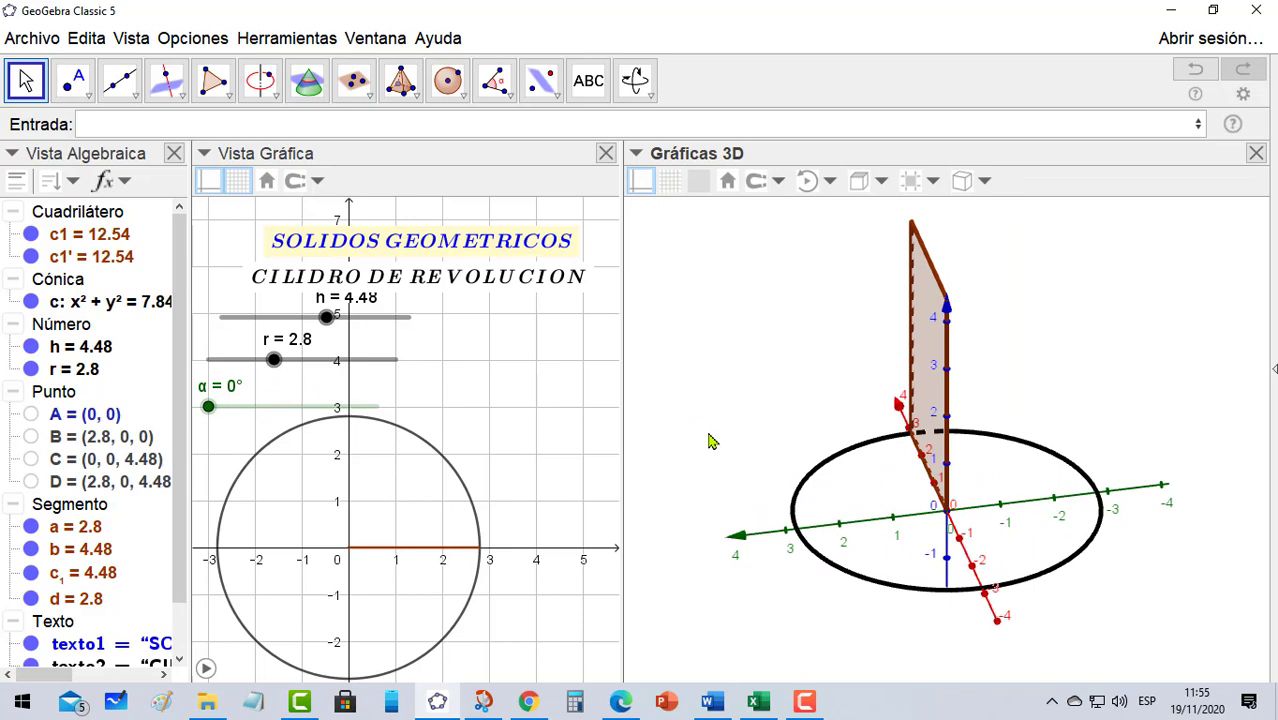
Change the colour of the rotated quadrilateral c1' to blue and increase its fill opacity
{"action": "left_click", "coordinate": [92, 257]}
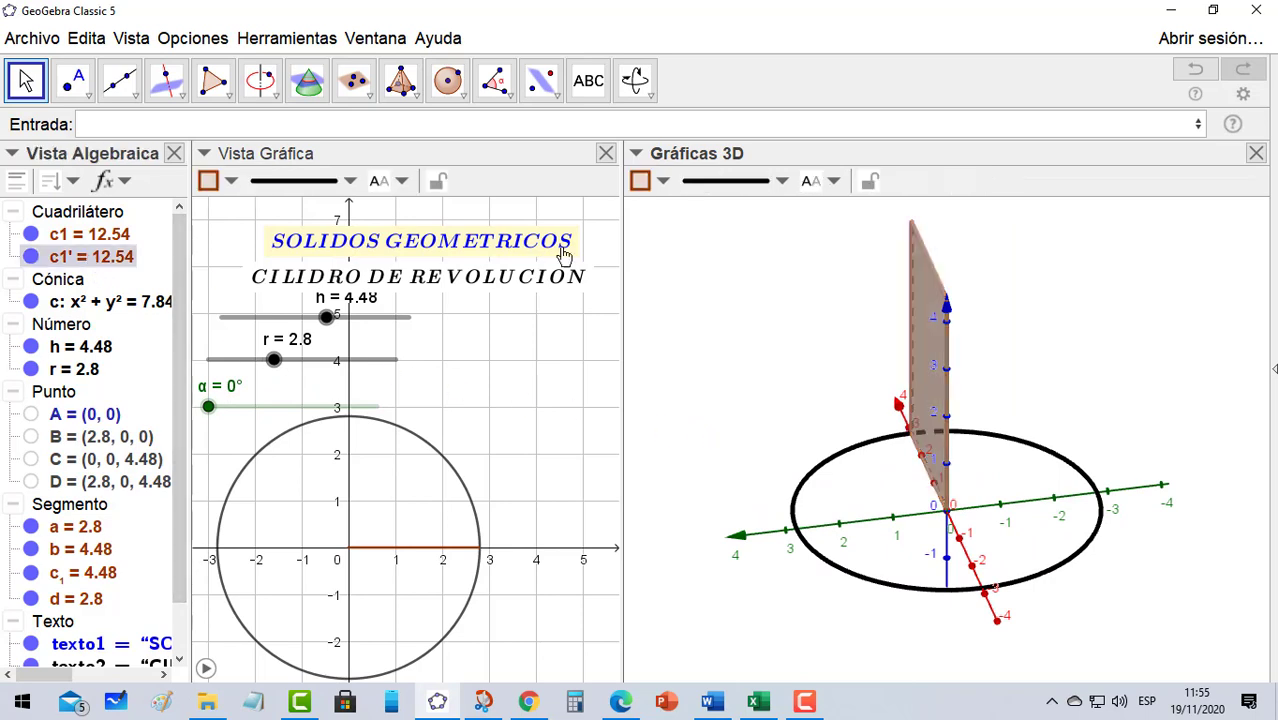
{"action": "left_click", "coordinate": [648, 188]}
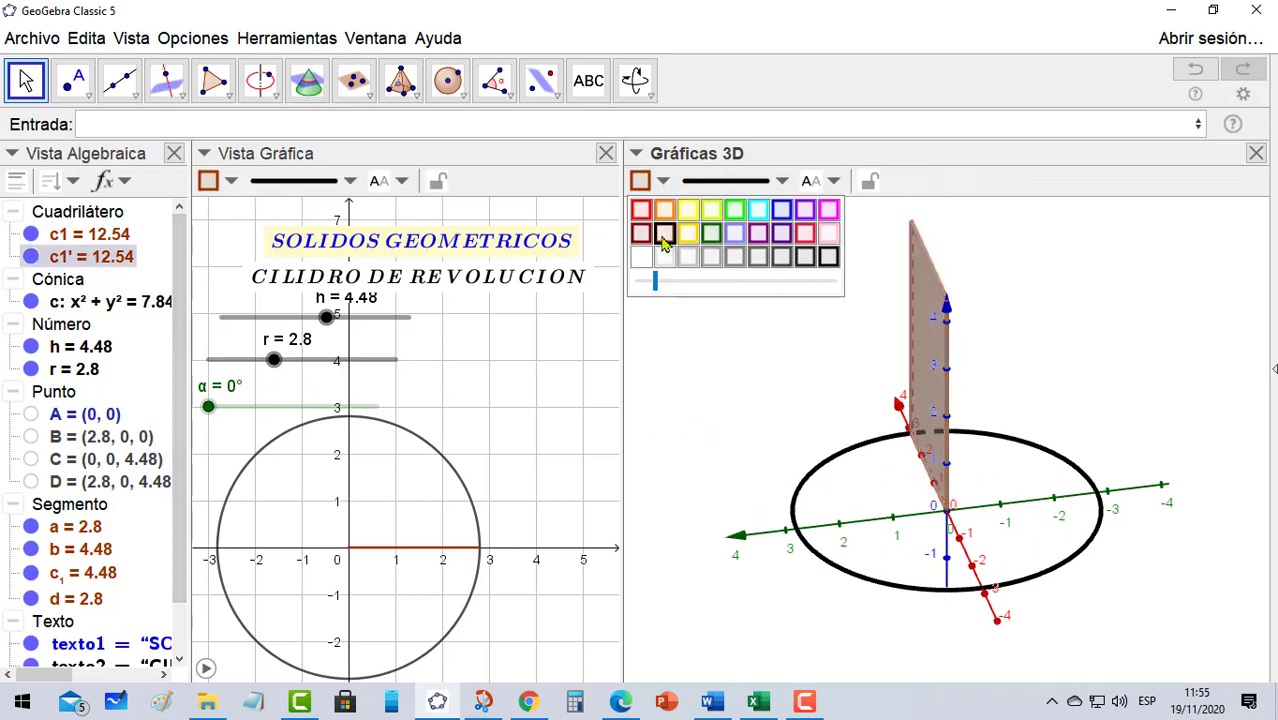
{"action": "left_click", "coordinate": [780, 211]}
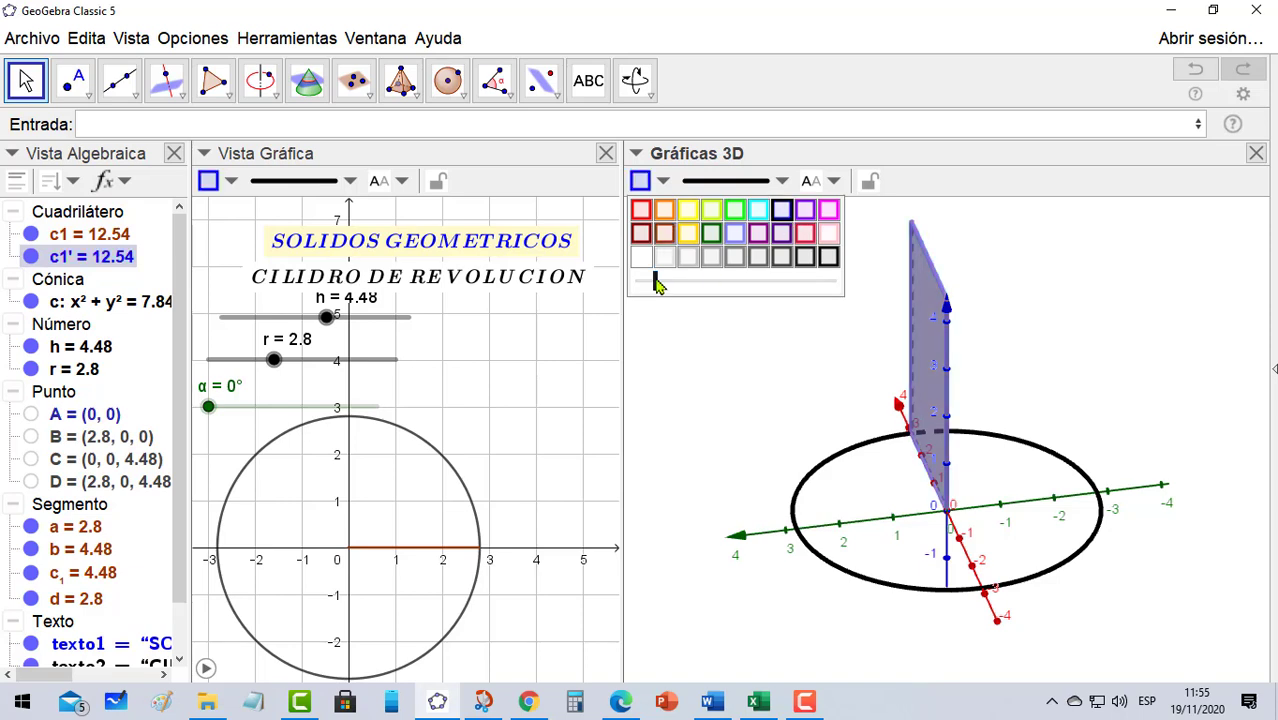
{"action": "left_click_drag", "start_coordinate": [656, 283], "coordinate": [725, 300]}
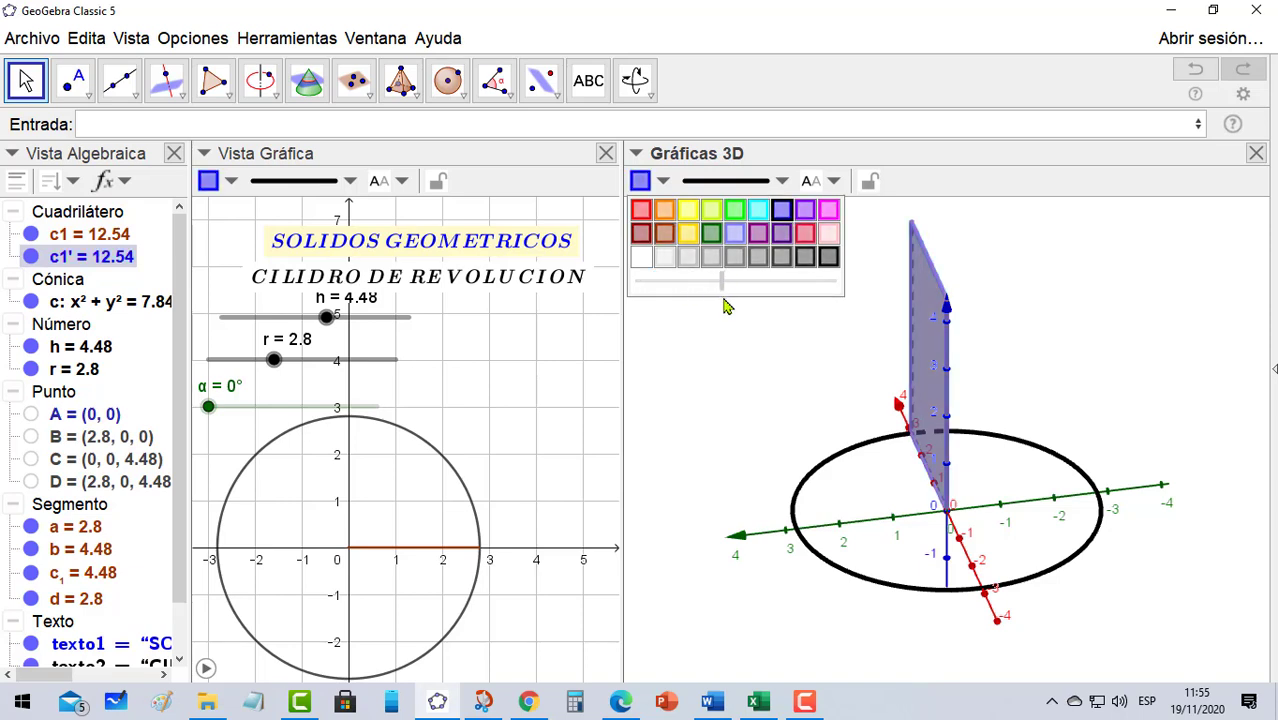
{"action": "left_click", "coordinate": [706, 392]}
Animate angle α again to trace the cylinder with the blue quadrilateral
{"action": "left_click_drag", "start_coordinate": [750, 377], "coordinate": [792, 372]}
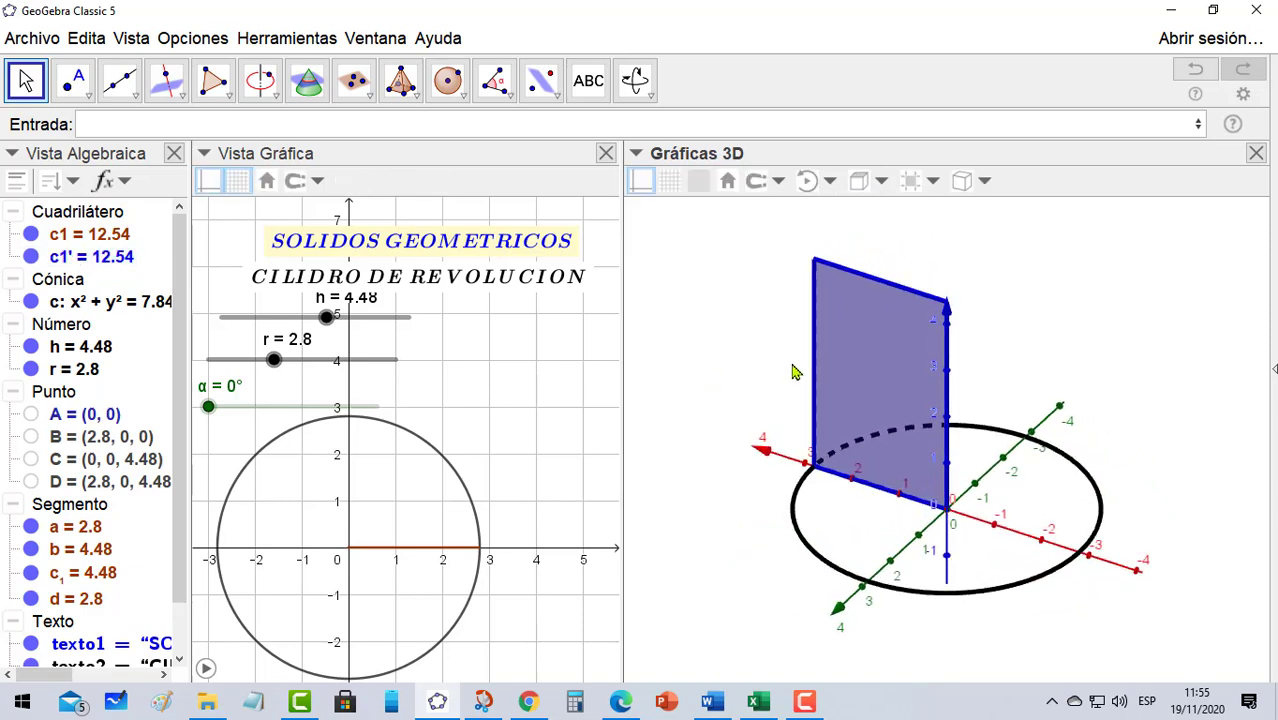
{"action": "right_click", "coordinate": [208, 406]}
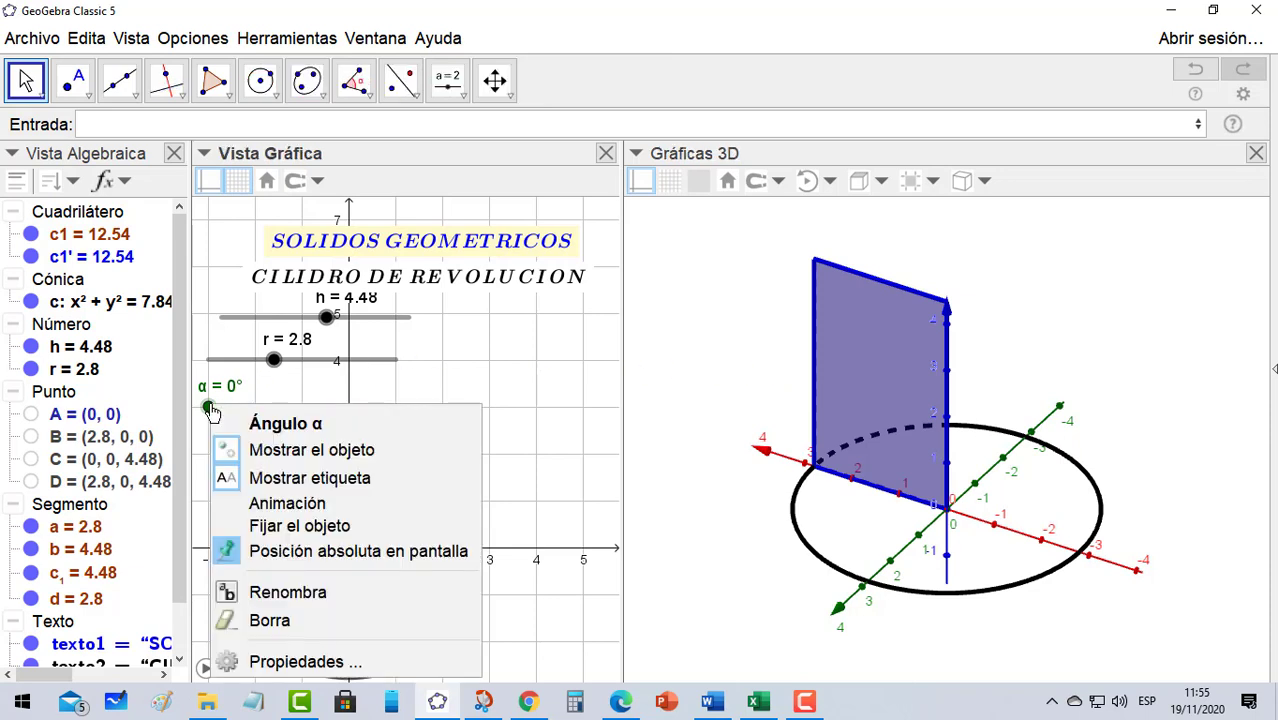
{"action": "left_click", "coordinate": [295, 503]}
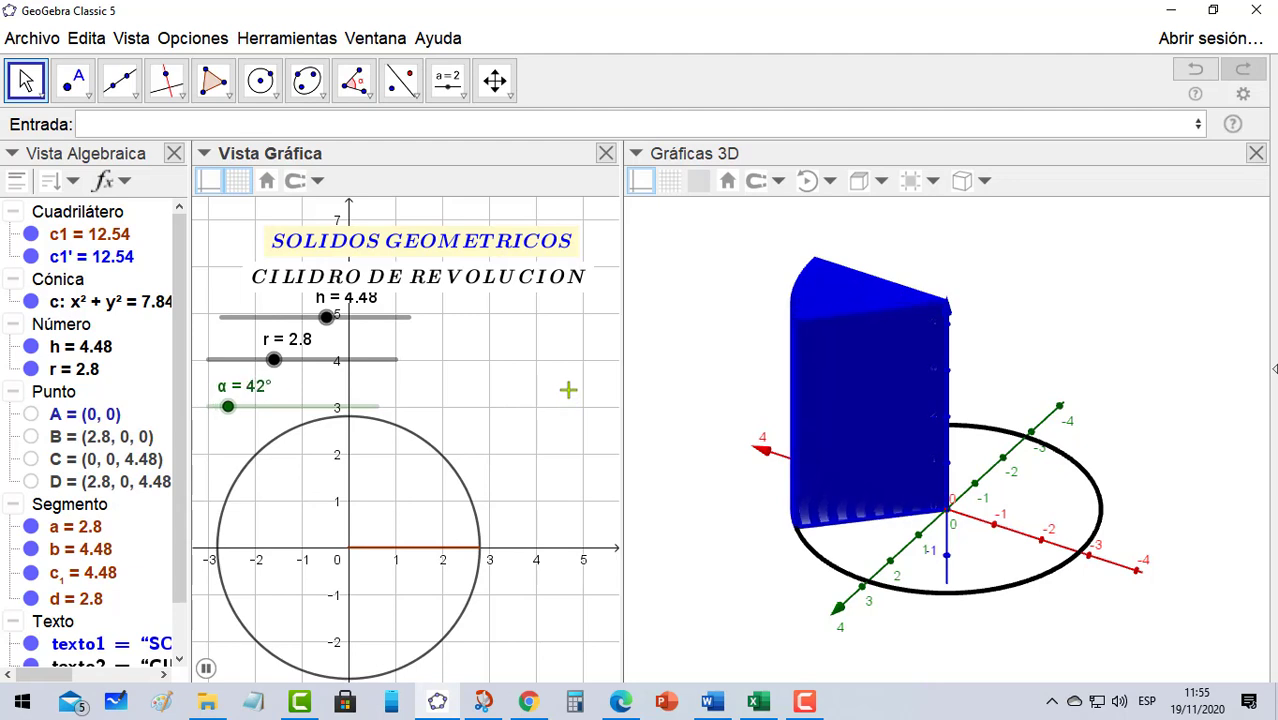